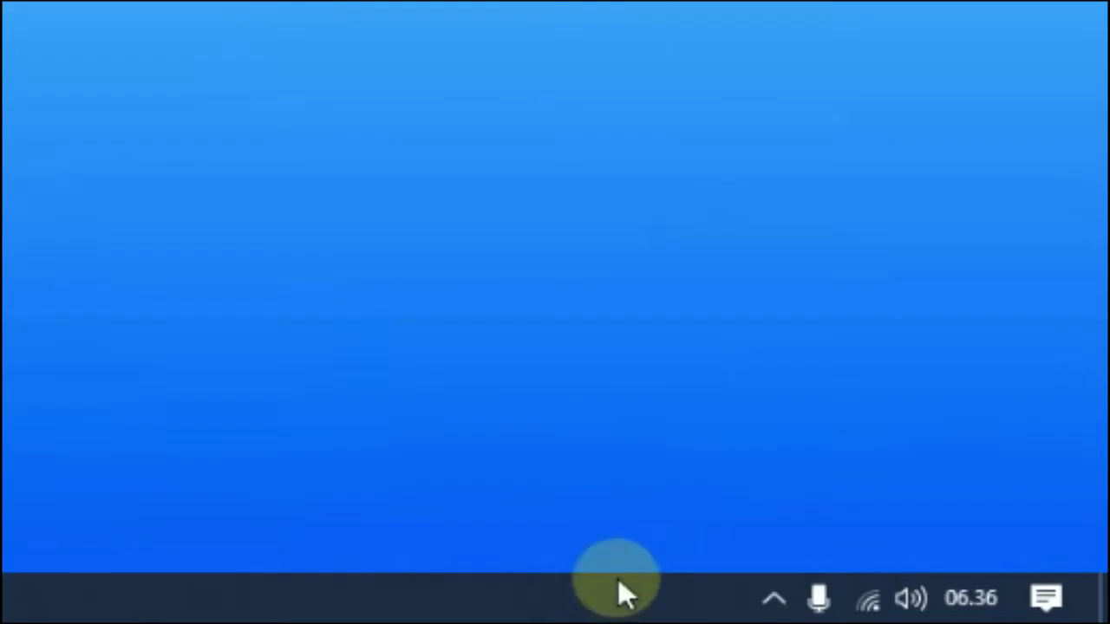
Open Task Manager, look over the startup programs with their status and startup impact, and close it
right_click(618, 587)
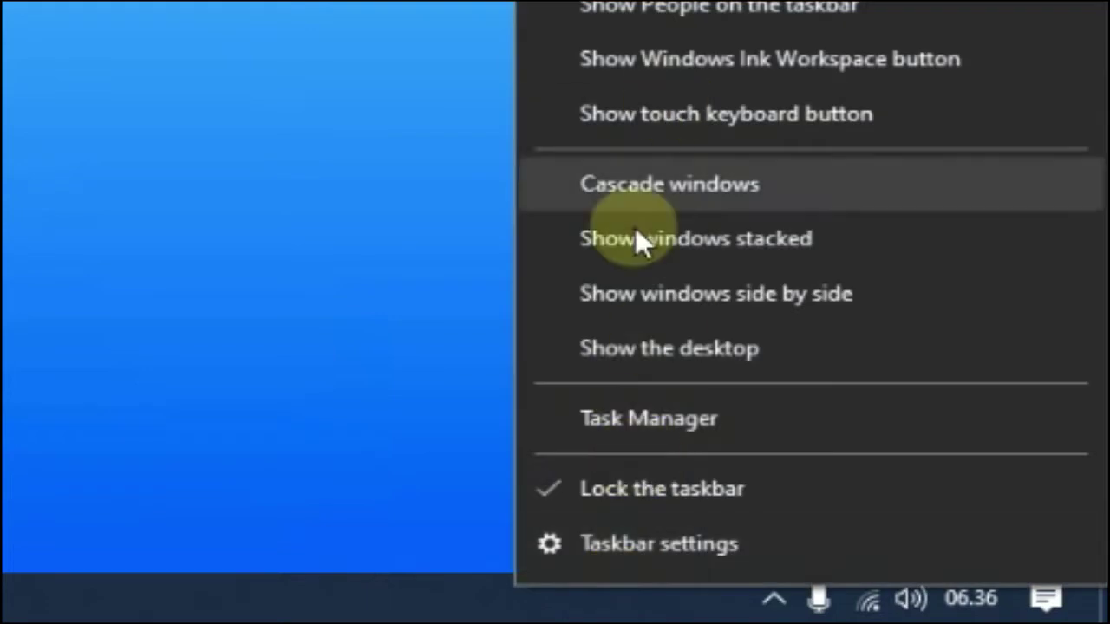
left_click(625, 414)
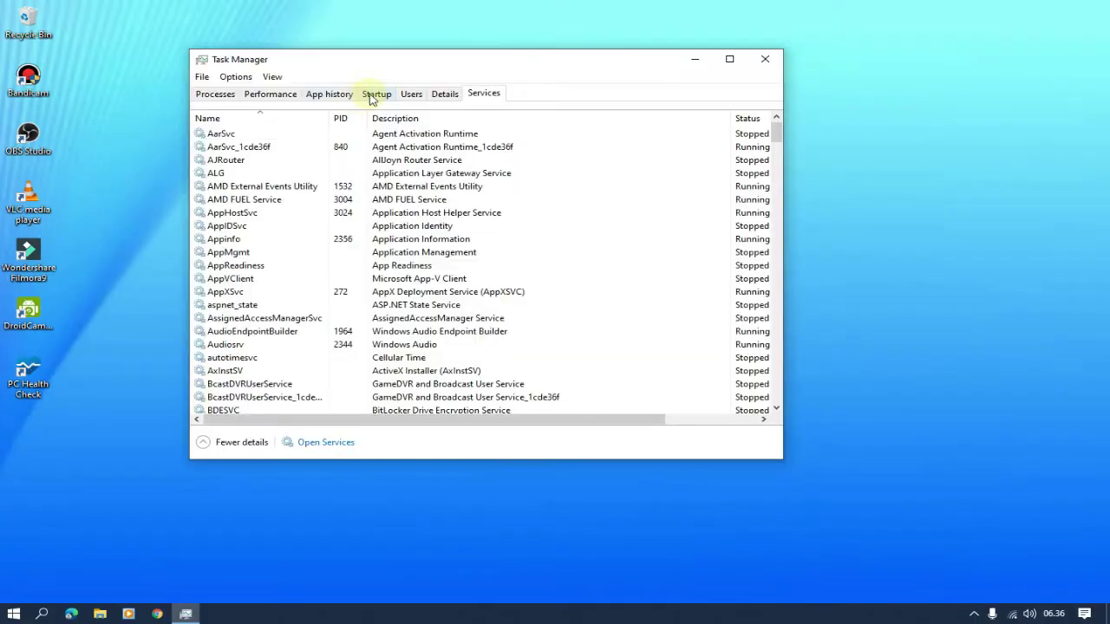
left_click(374, 96)
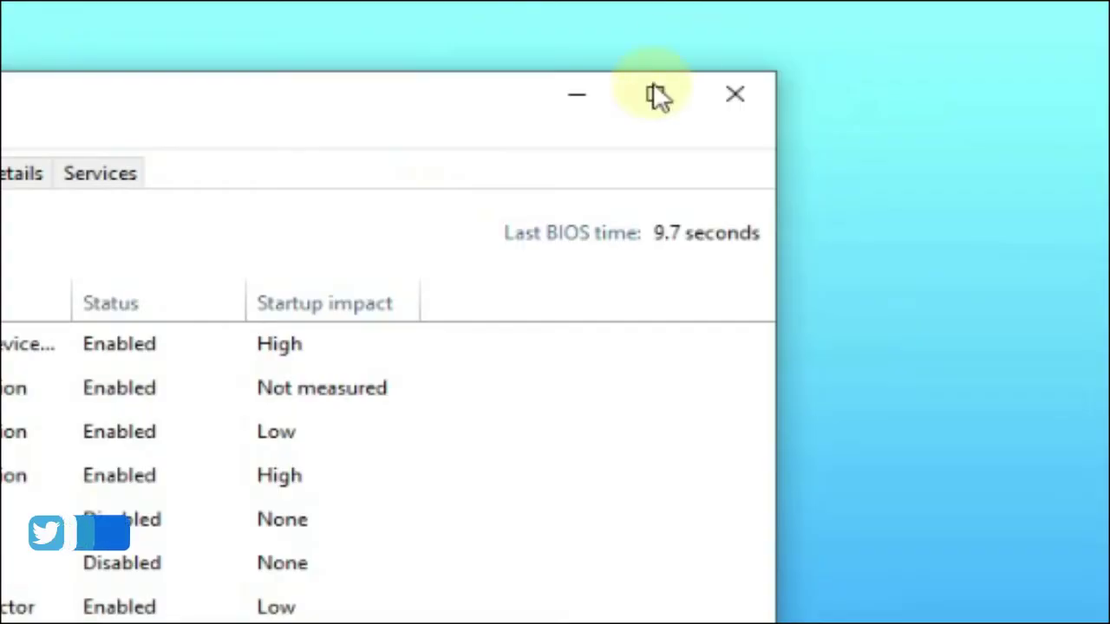
left_click(727, 95)
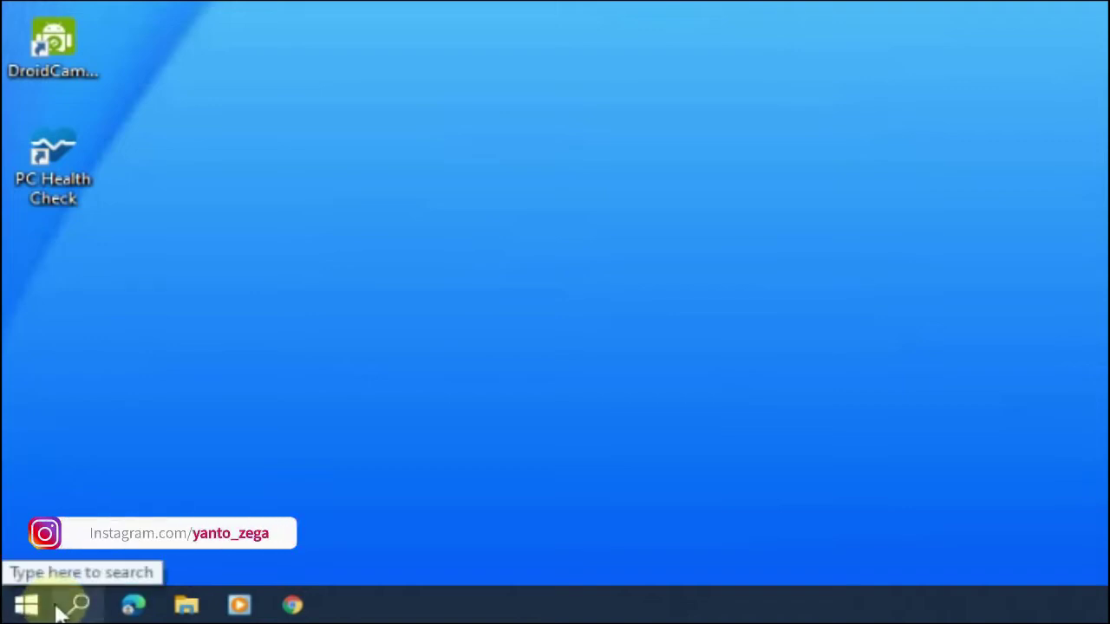
Open the Programs and Features list of installed programs from the Apps section of Windows Settings
left_click(10, 617)
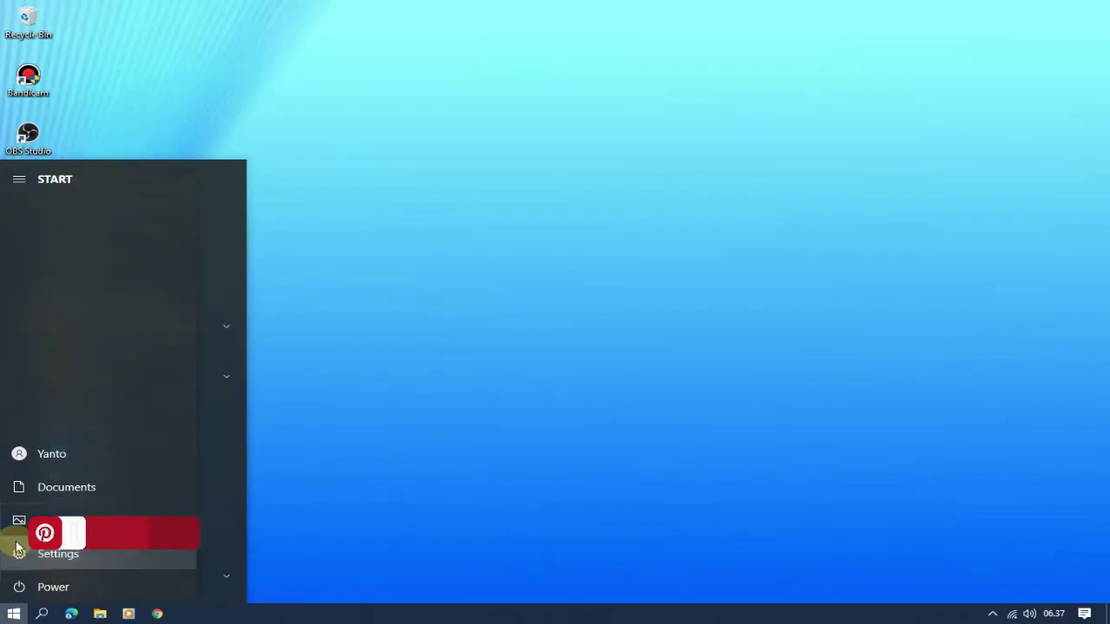
left_click(33, 491)
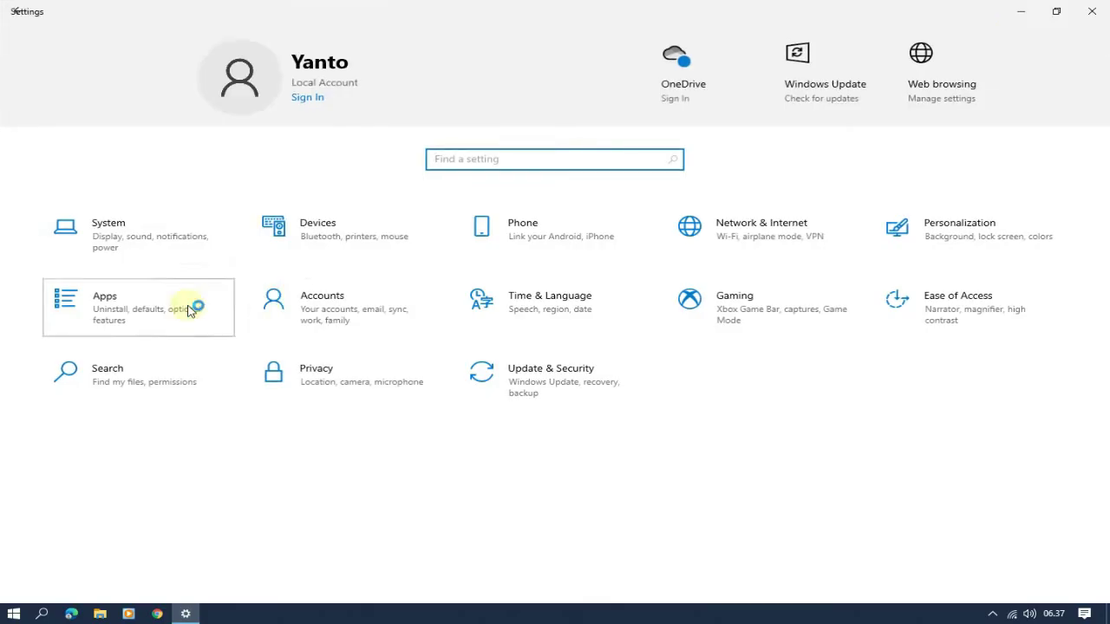
left_click(191, 310)
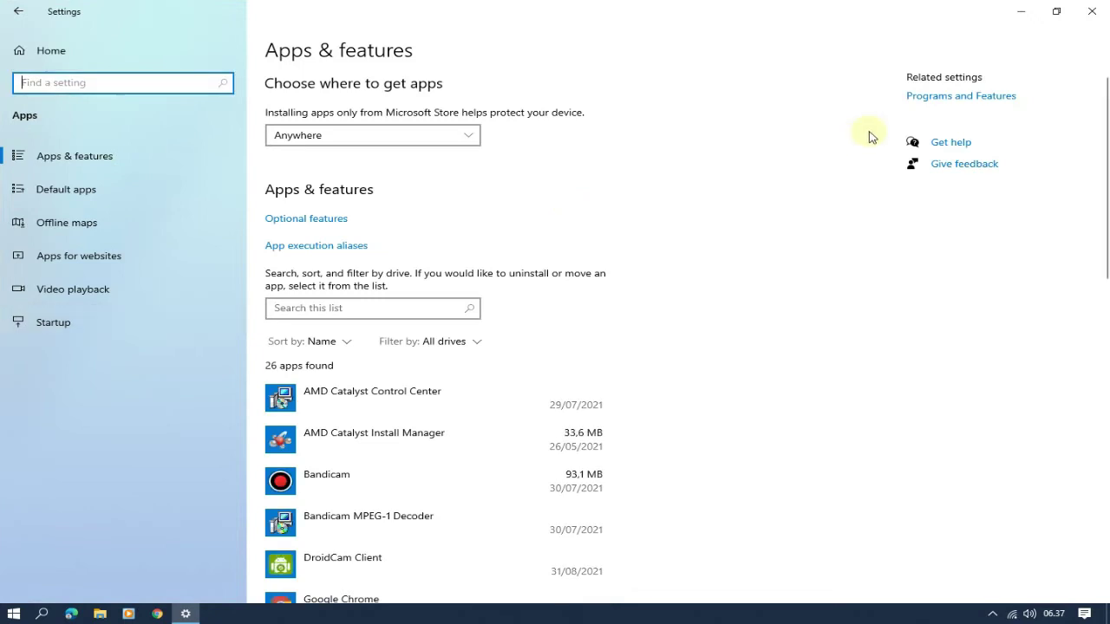
left_click(929, 103)
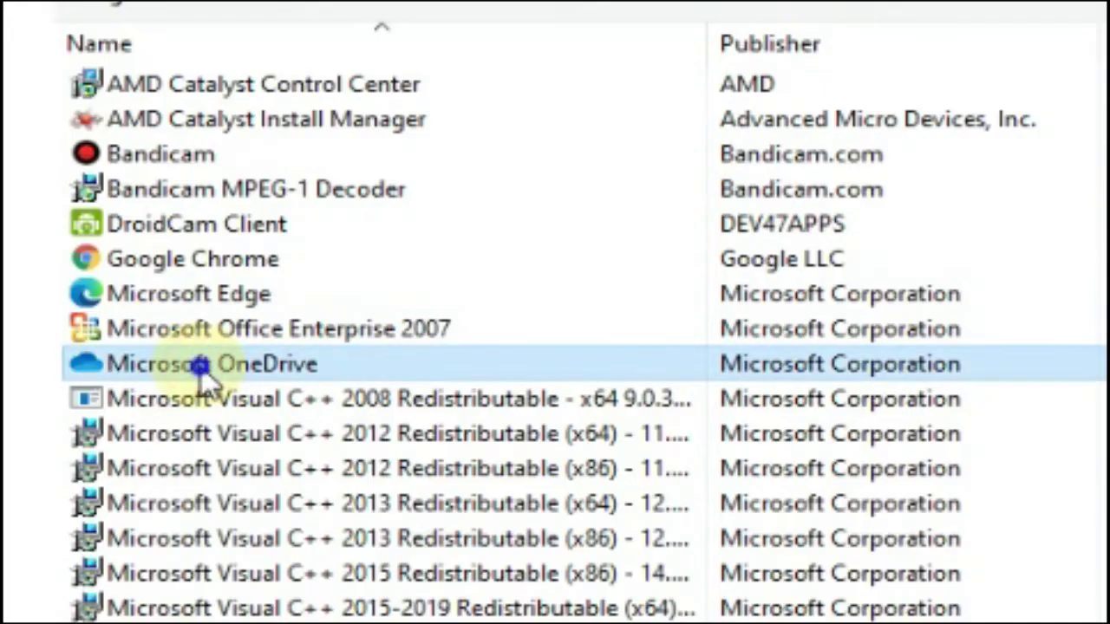
Bring up the uninstall option for Microsoft OneDrive without running it, and close Programs and Features and Settings
right_click(401, 264)
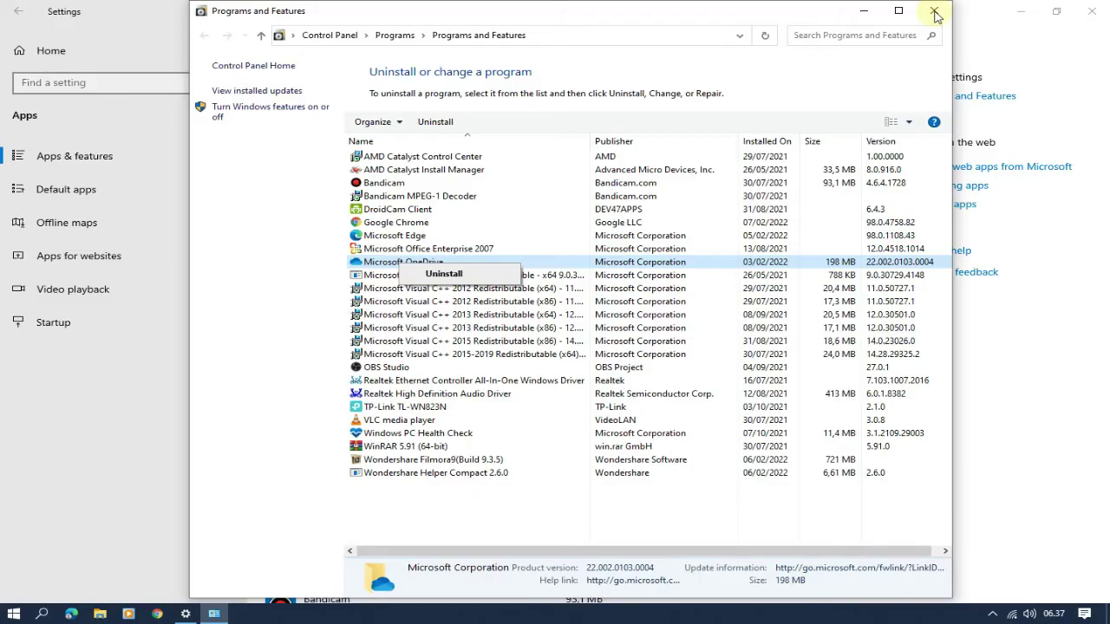
left_click(934, 14)
left_click(935, 15)
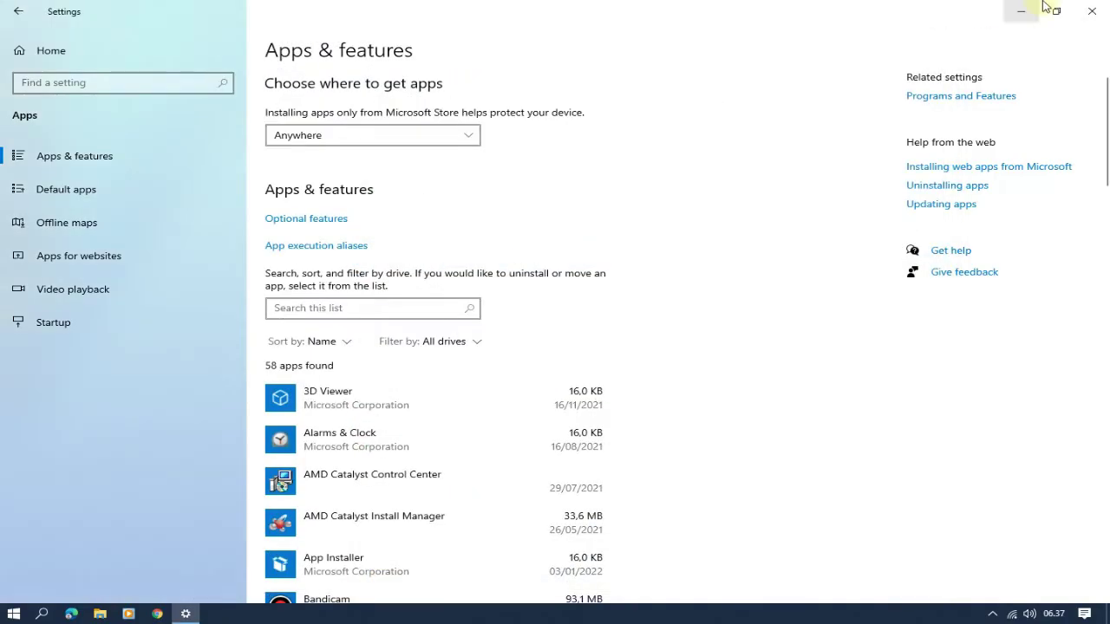
left_click(1091, 10)
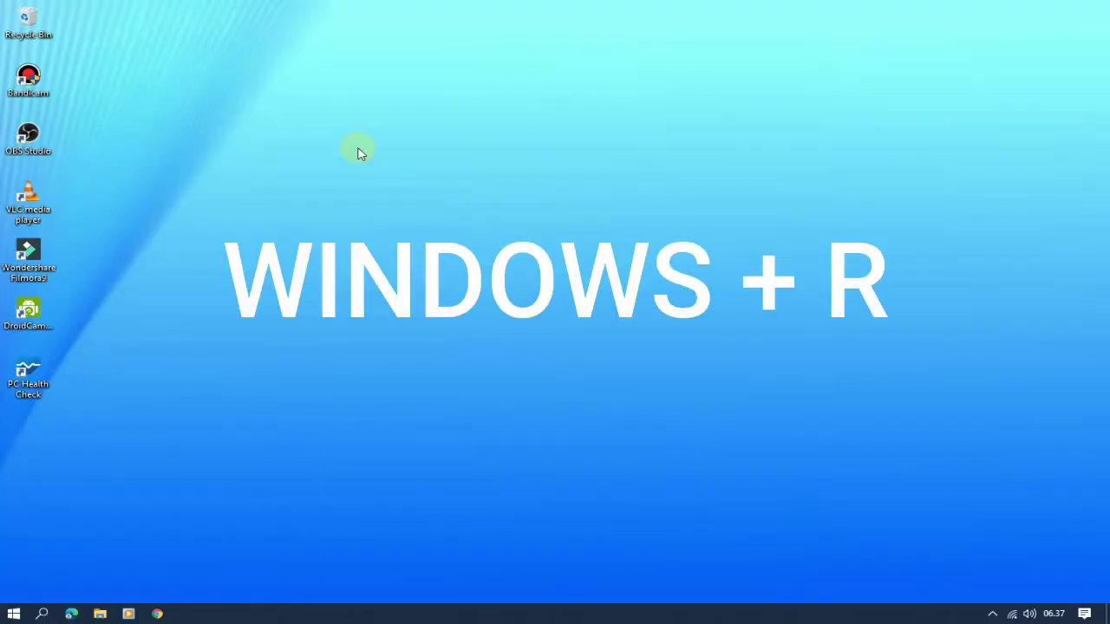
Open the user's temporary files folder by running %temp%
key("super+r")
left_click(141, 531)
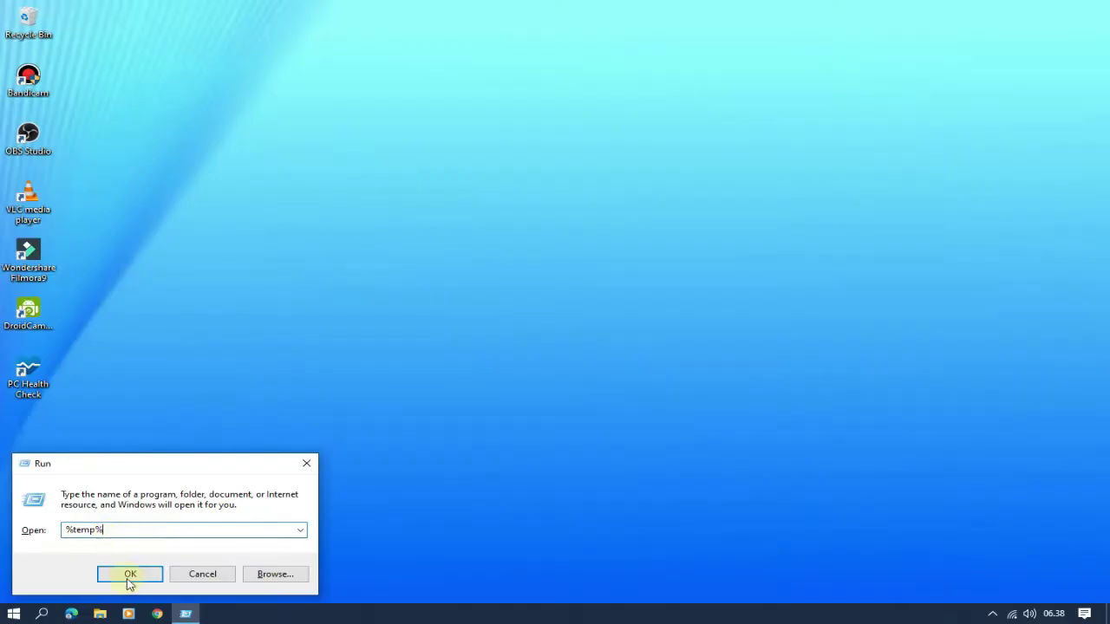
left_click(269, 522)
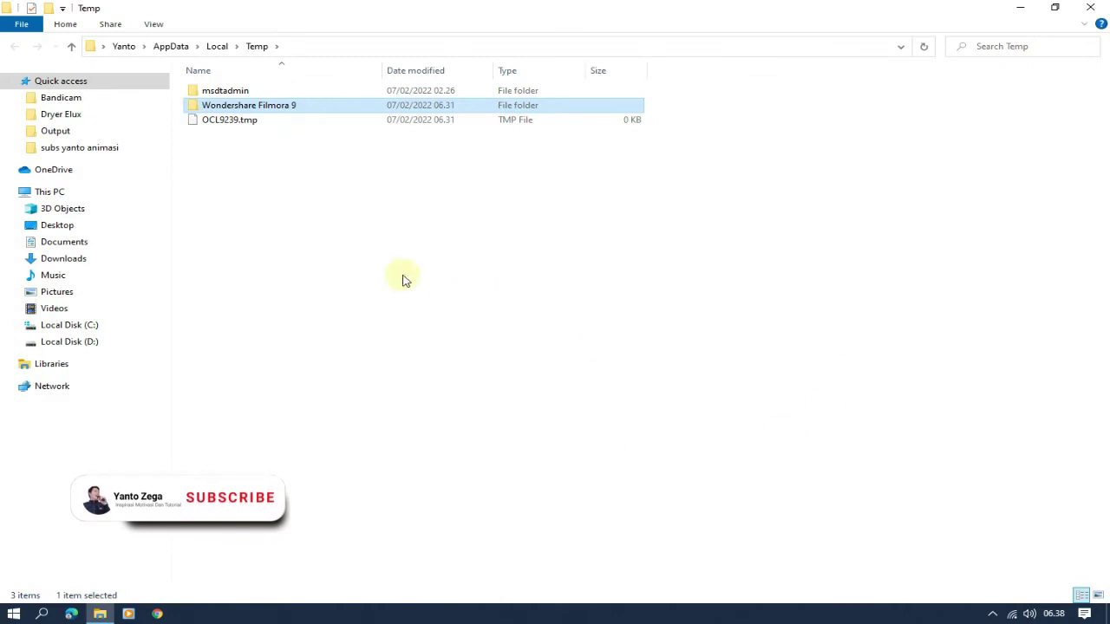
Delete everything in the user's Temp folder, skipping all items that need administrator permission, and close the folder
key("ctrl+a")
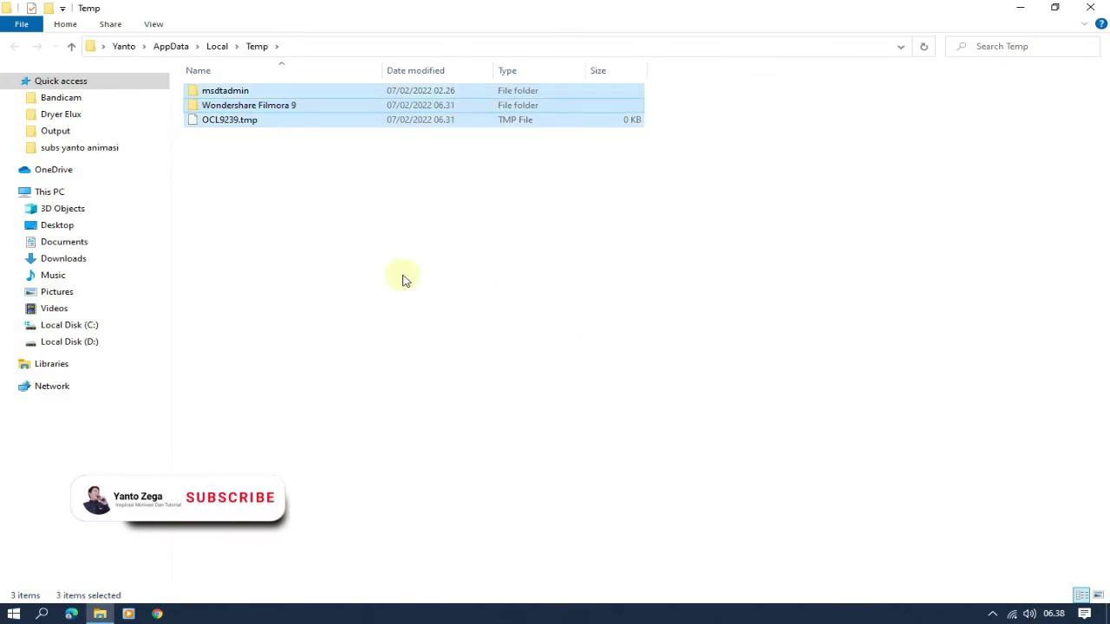
key("Delete")
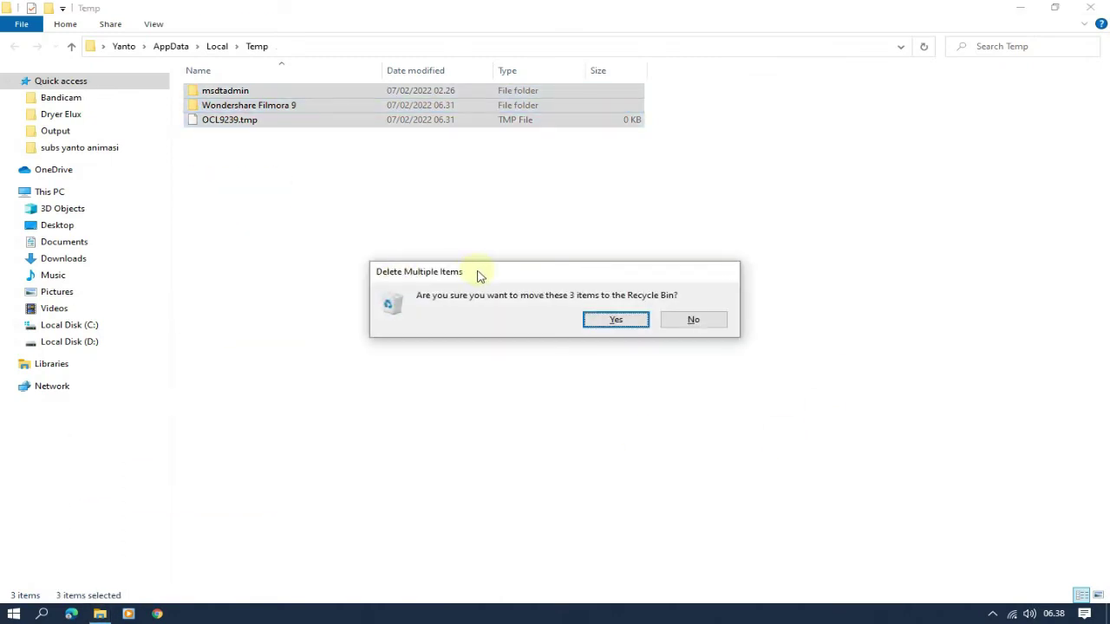
key("Return")
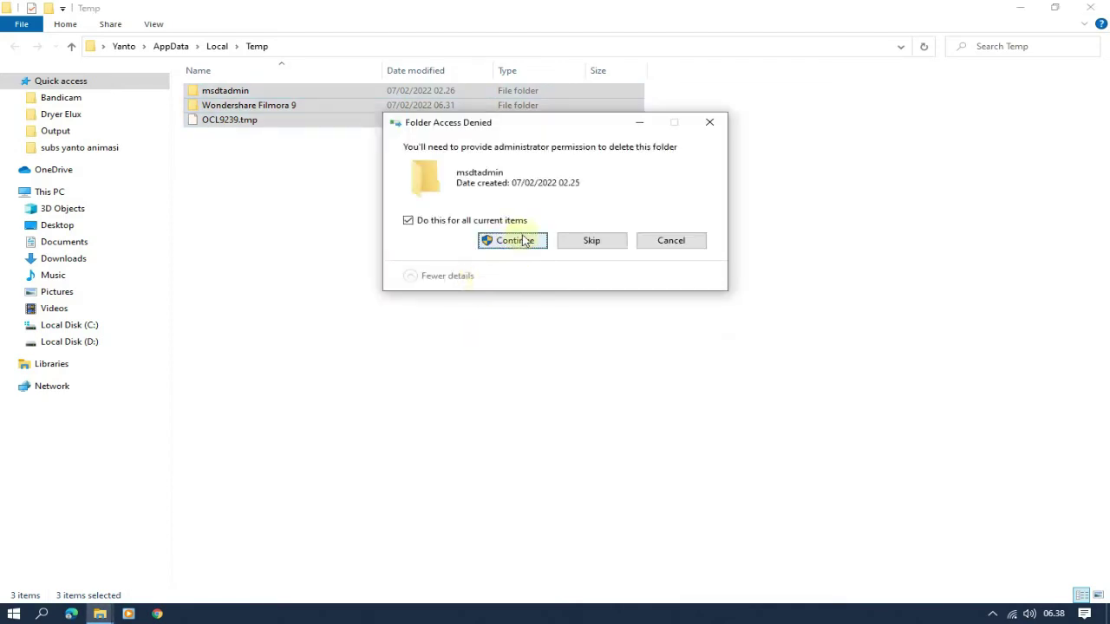
left_click(570, 243)
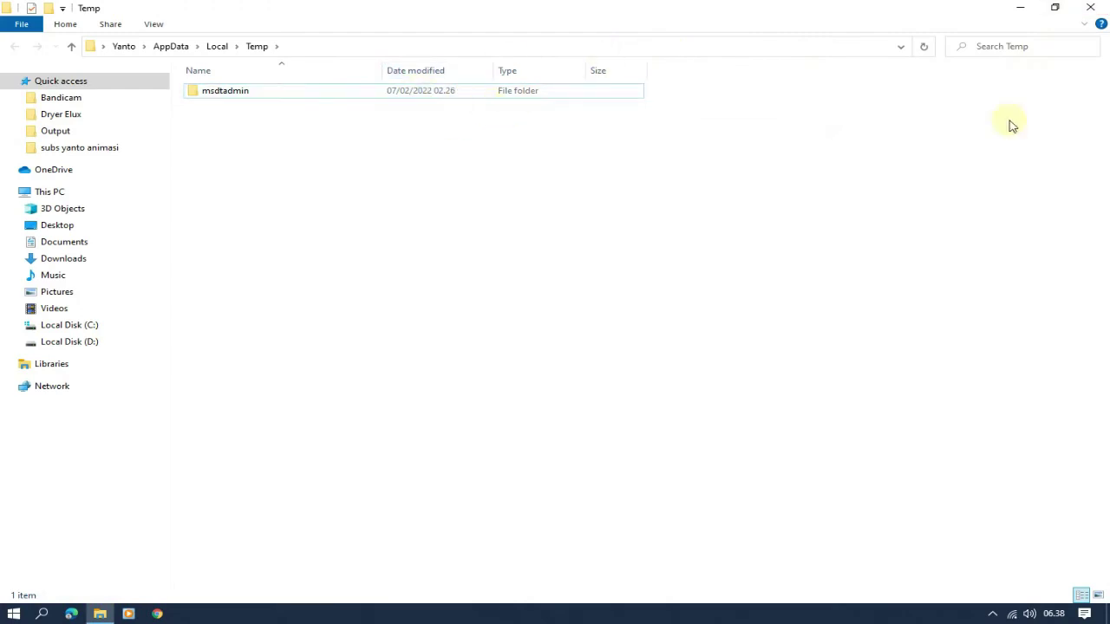
left_click(1090, 8)
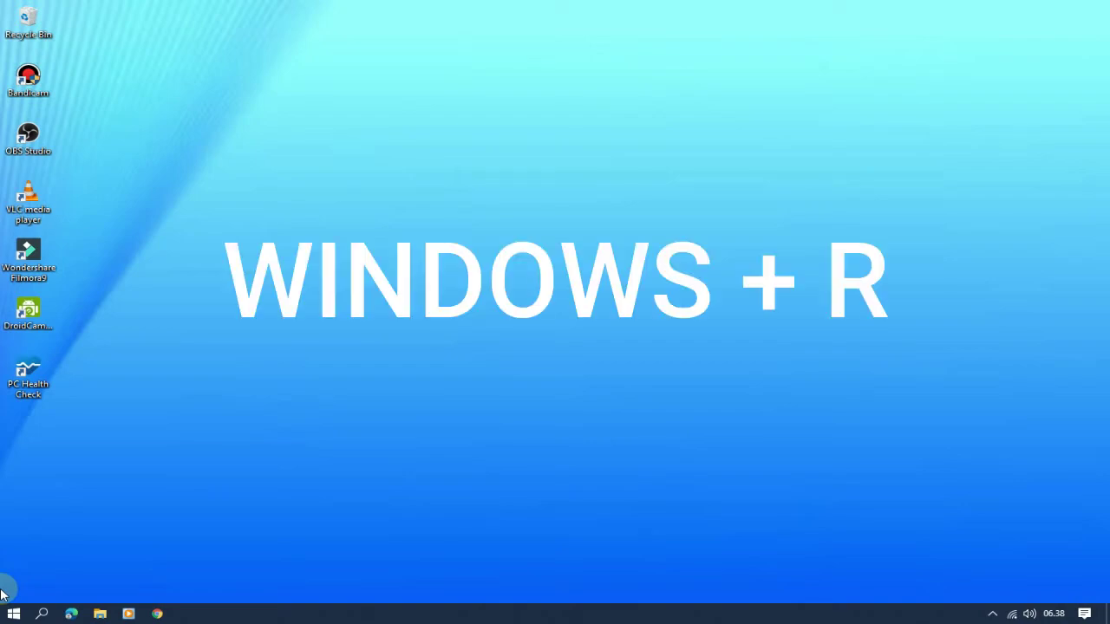
Run temp to check the Windows Temp folder for leftover files, and close the folder
key("super+r")
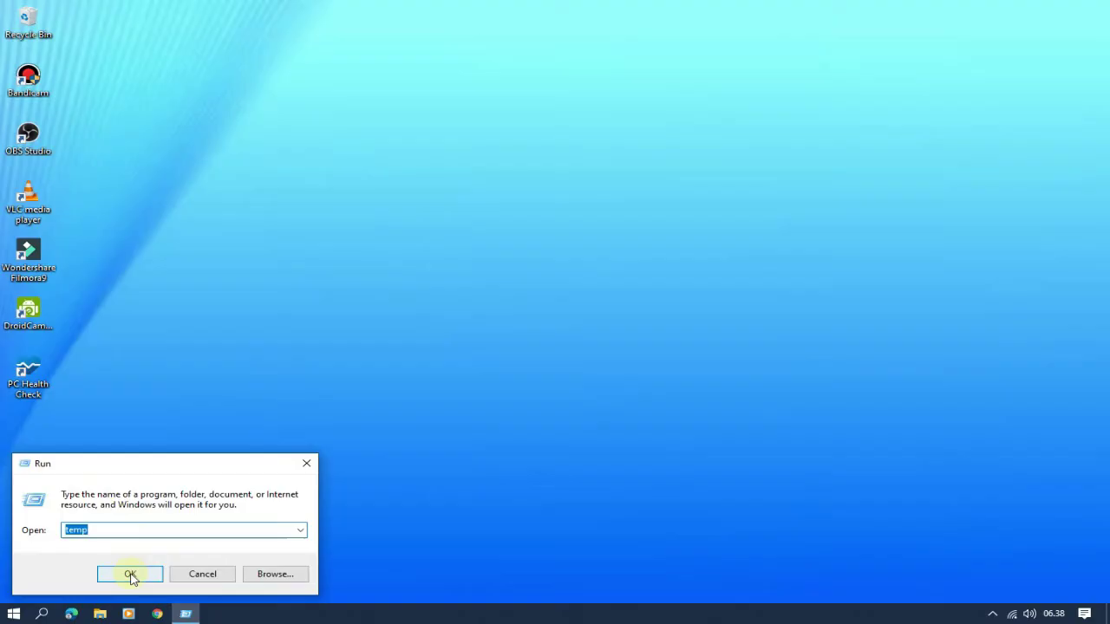
left_click(130, 574)
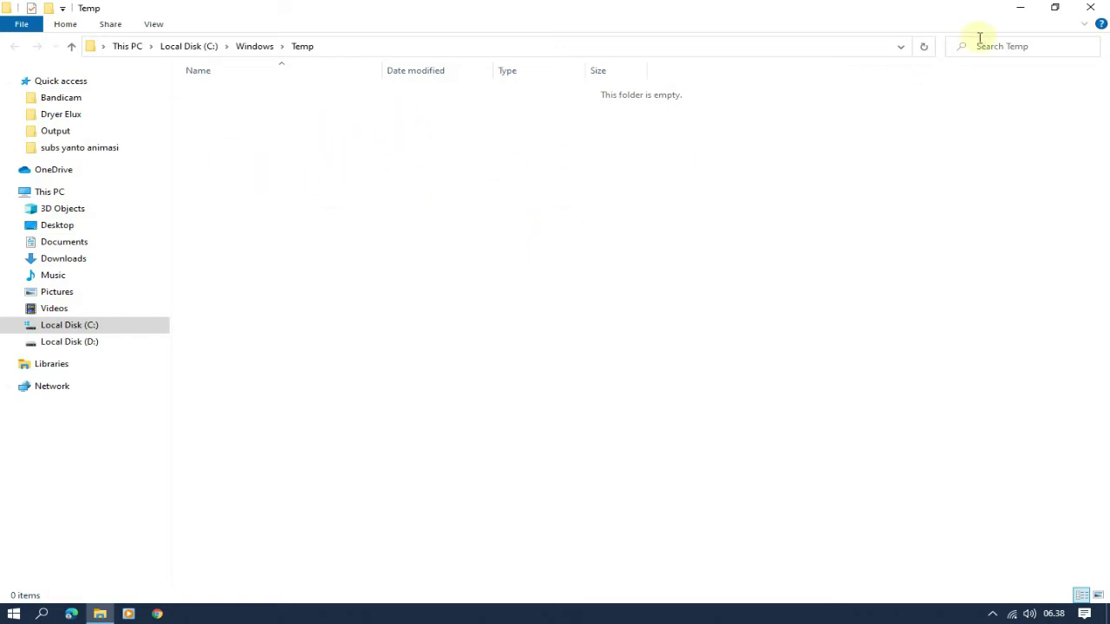
left_click(1090, 7)
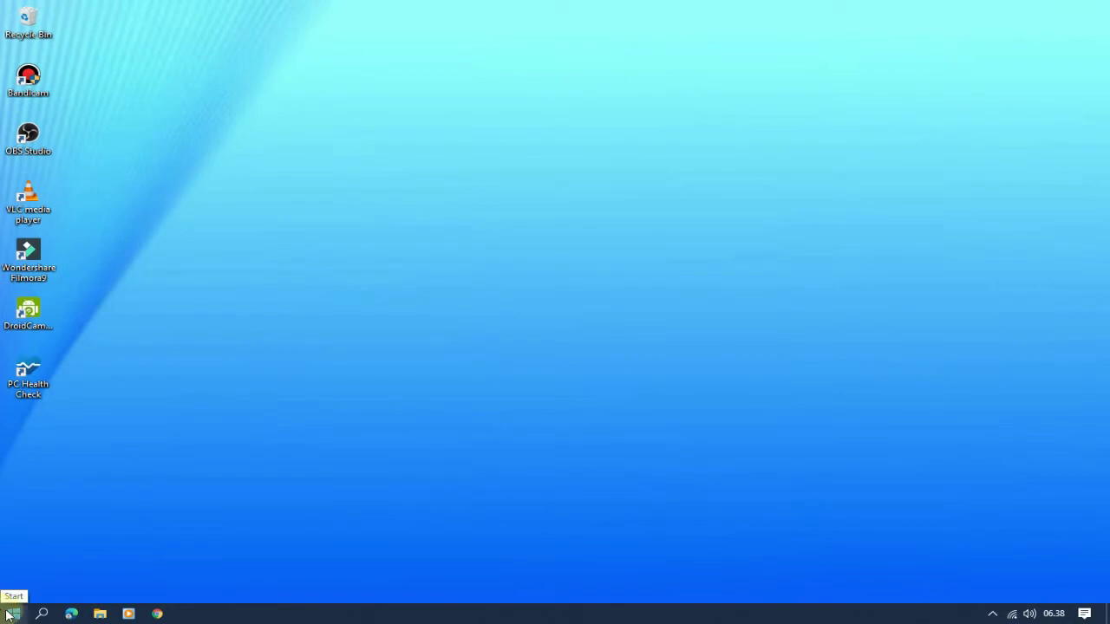
Search Windows for "vis" and open the Optimize visual display settings at the options for making things easier to see
left_click(41, 614)
type("vis")
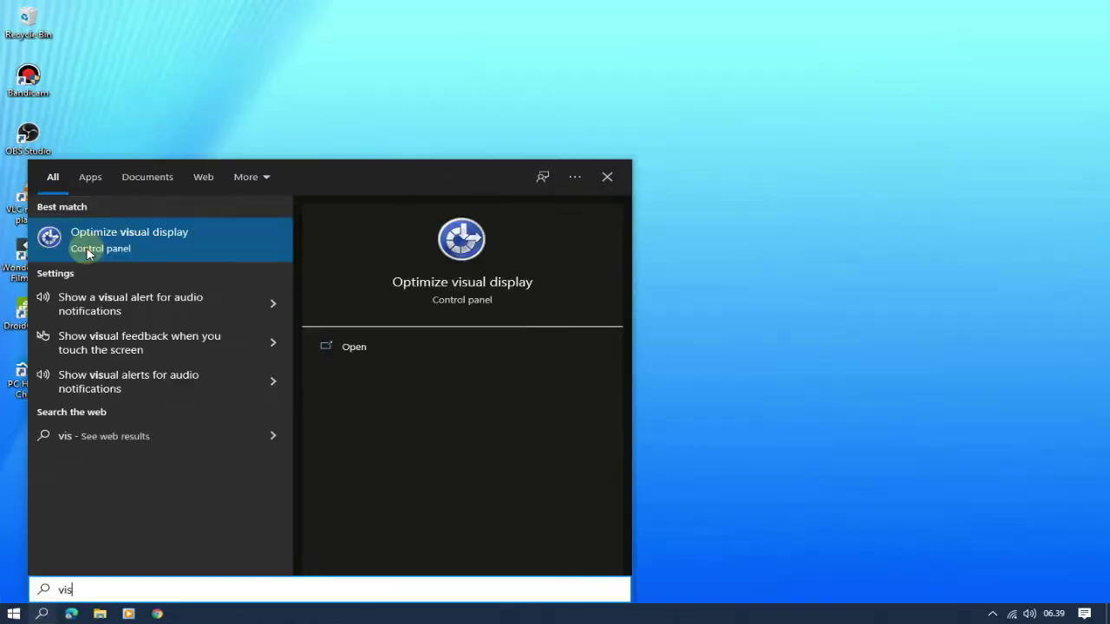
left_click(86, 253)
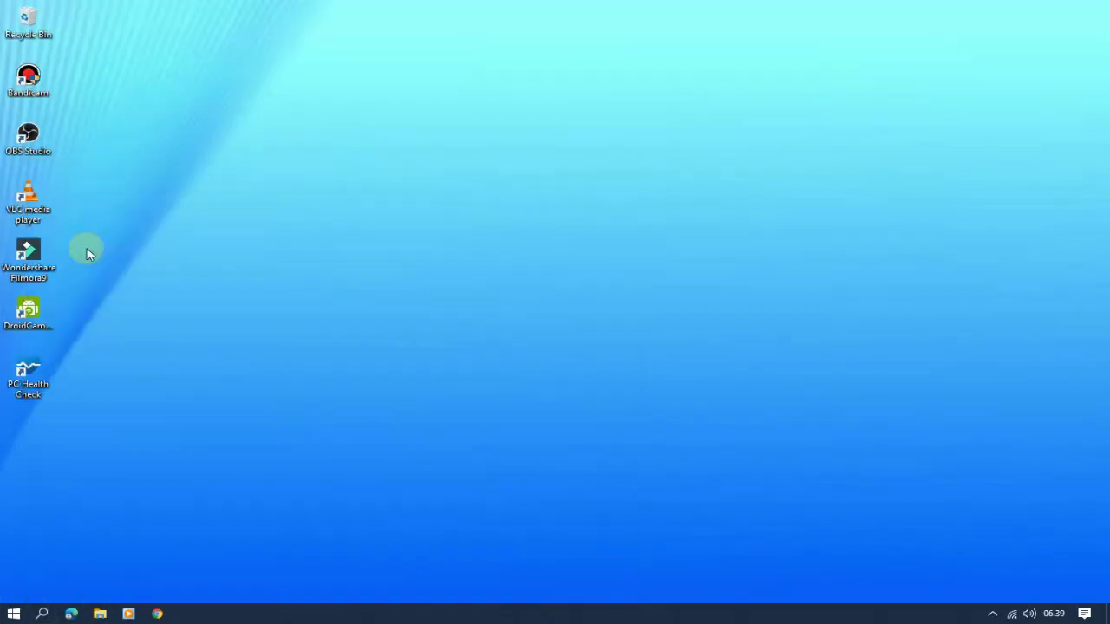
scroll(451, 406, "down", 1)
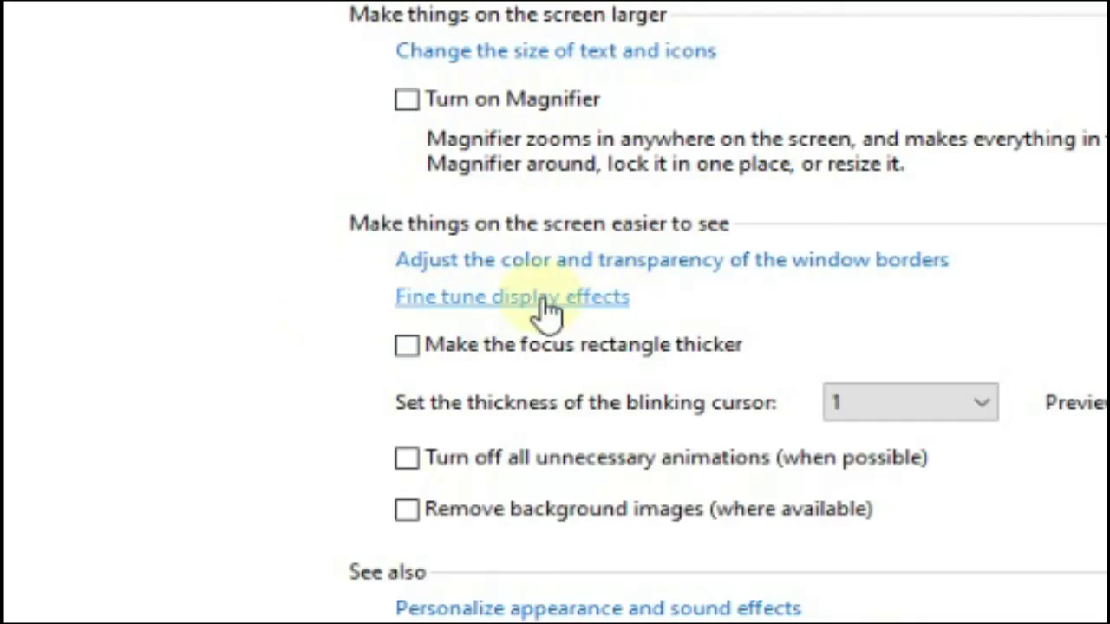
Inspect the Transparency effects option in the Colors personalization settings, and close Settings and the visual display window
left_click(548, 309)
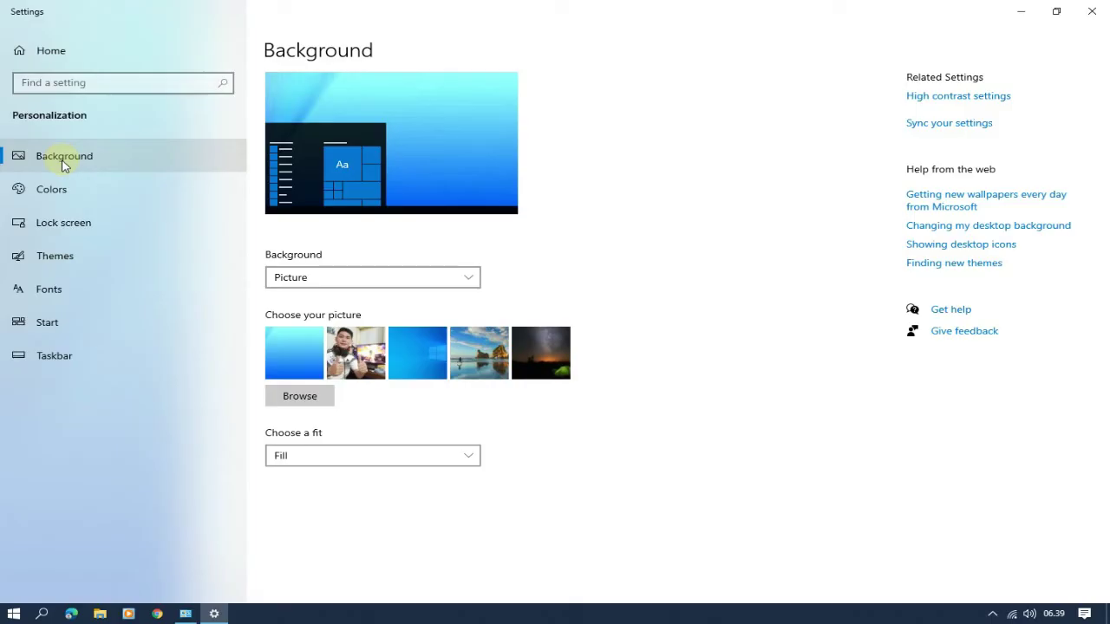
left_click(63, 193)
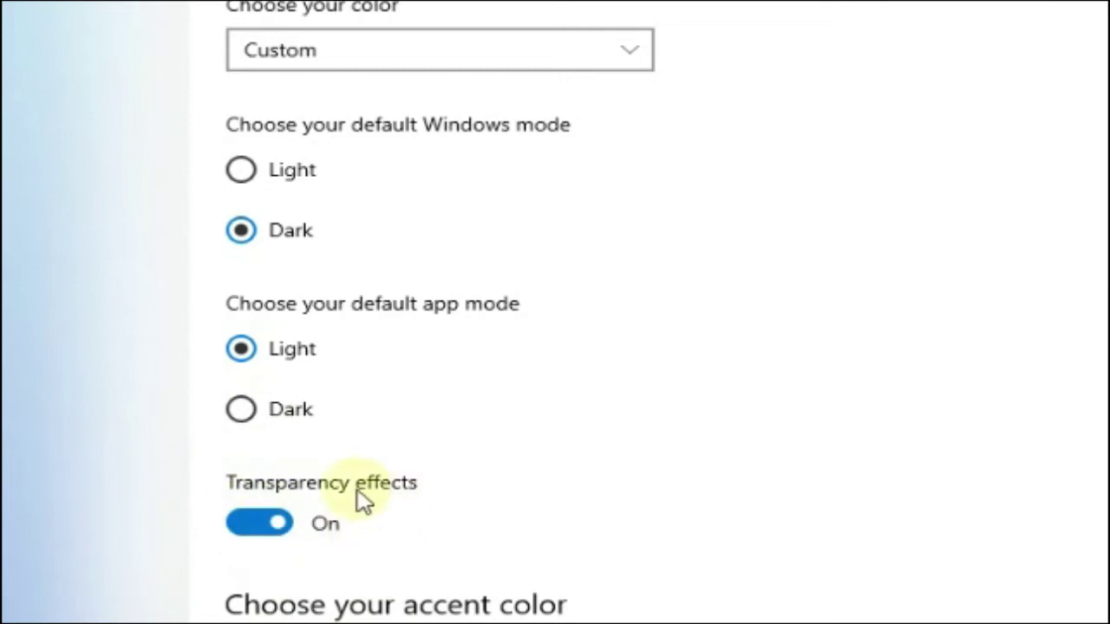
left_click(267, 525)
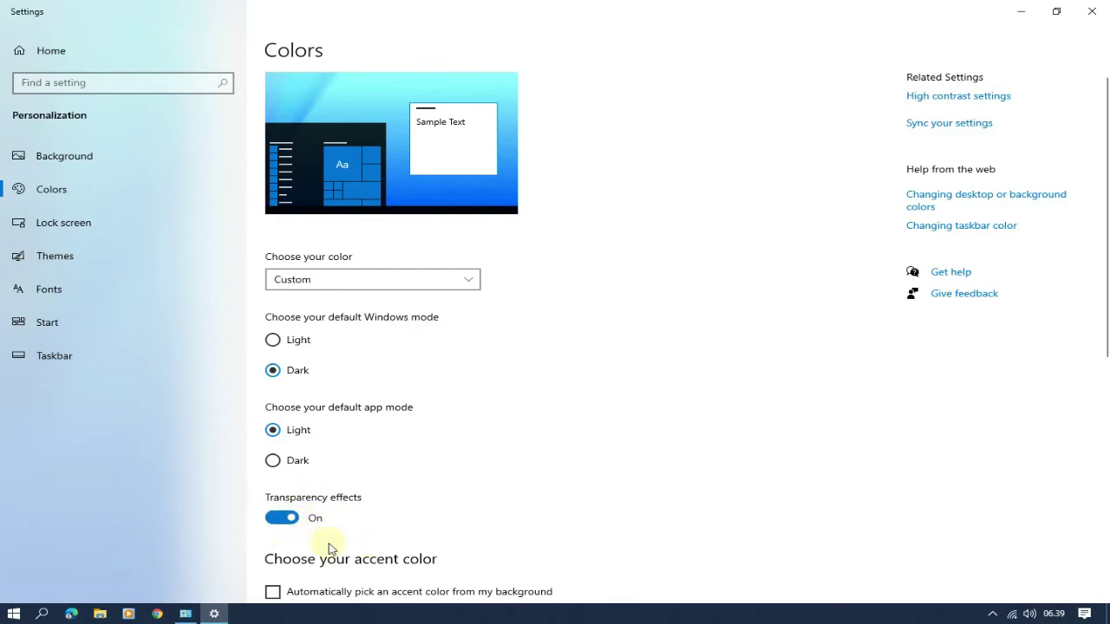
left_click(1092, 13)
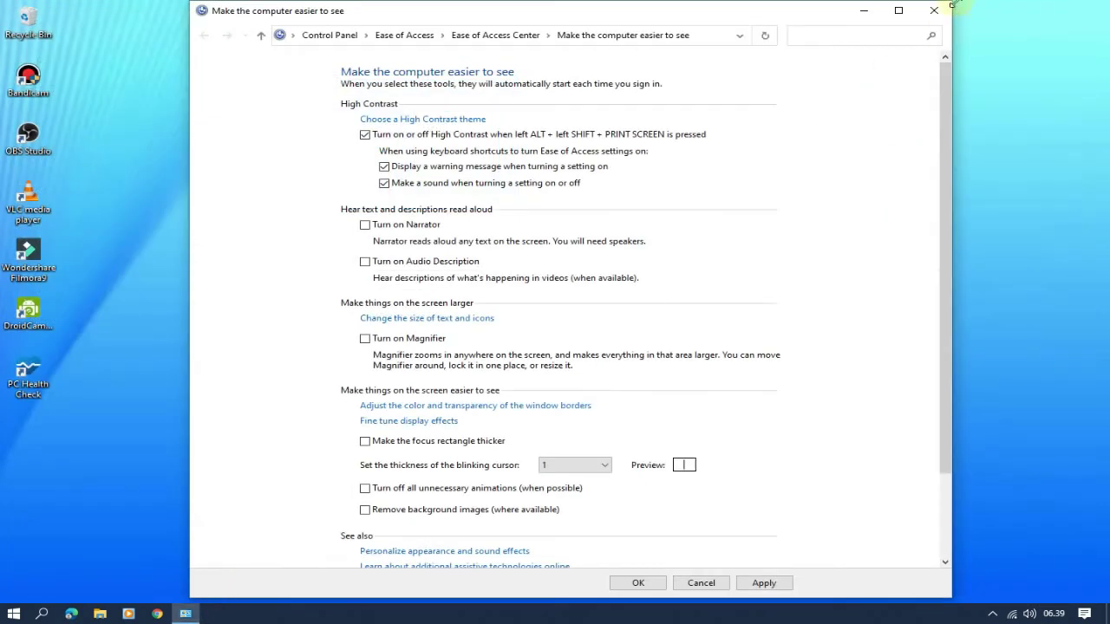
left_click(944, 11)
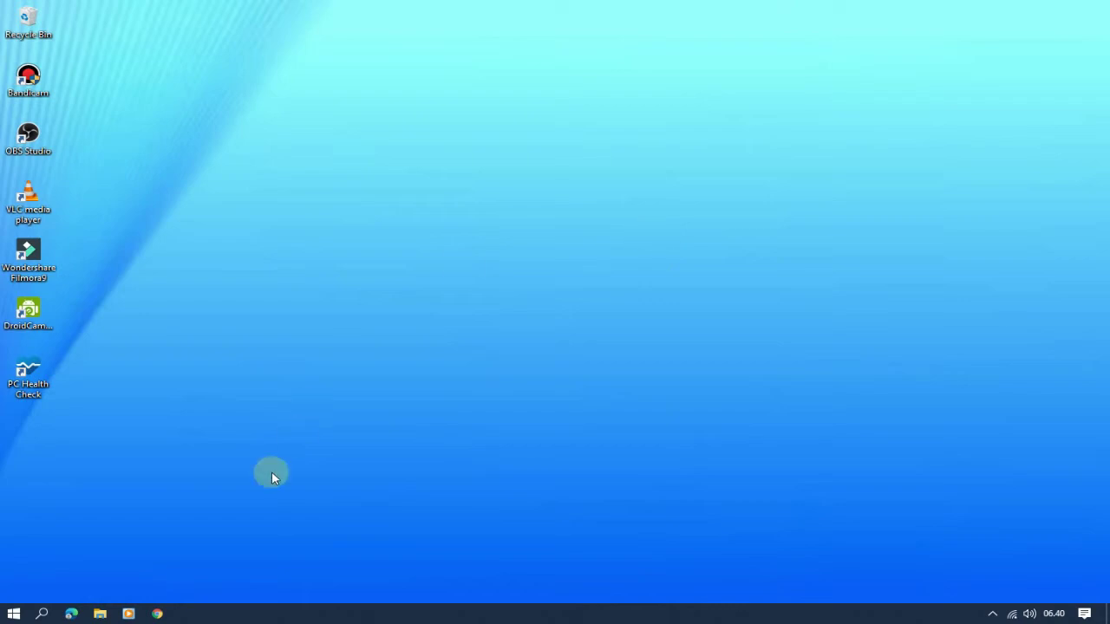
Open Virus & threat protection in Windows Security through the Update & Security settings
left_click(14, 614)
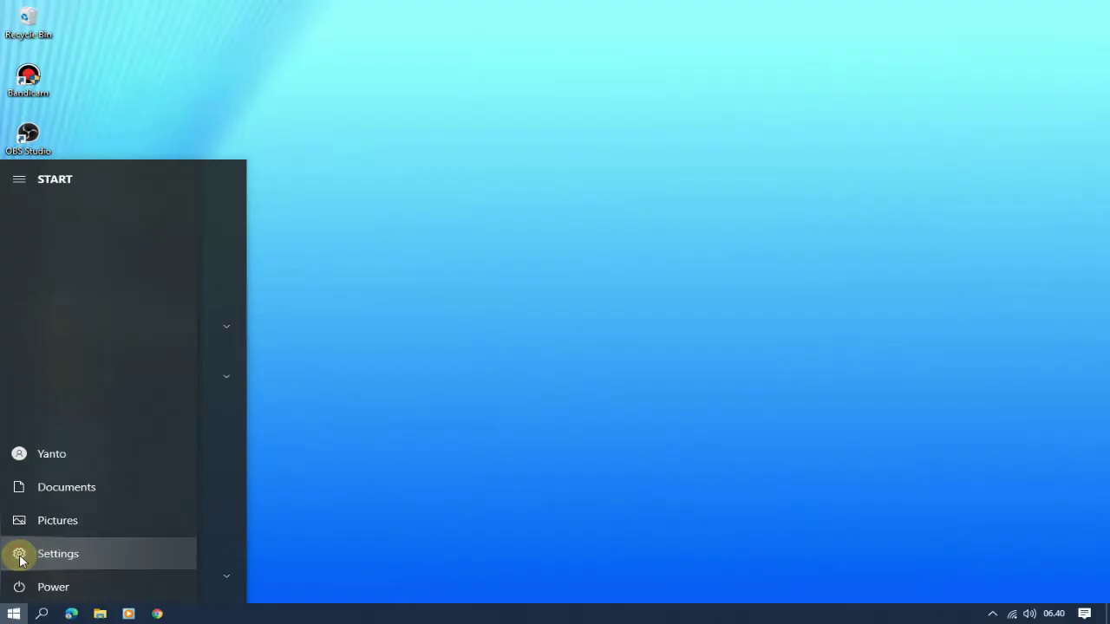
left_click(21, 560)
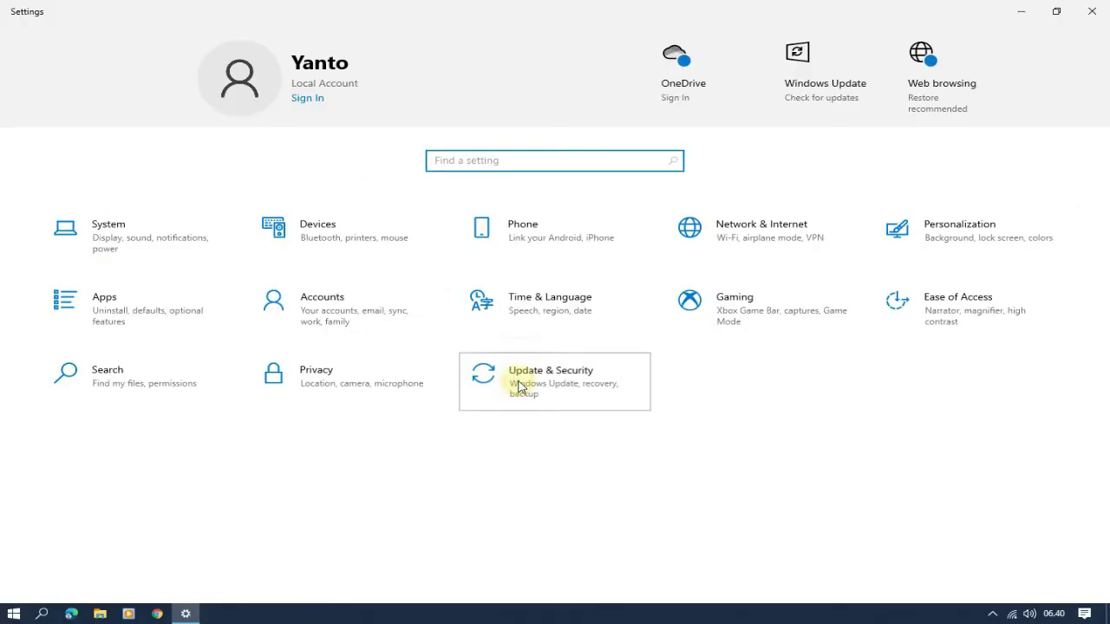
left_click(519, 386)
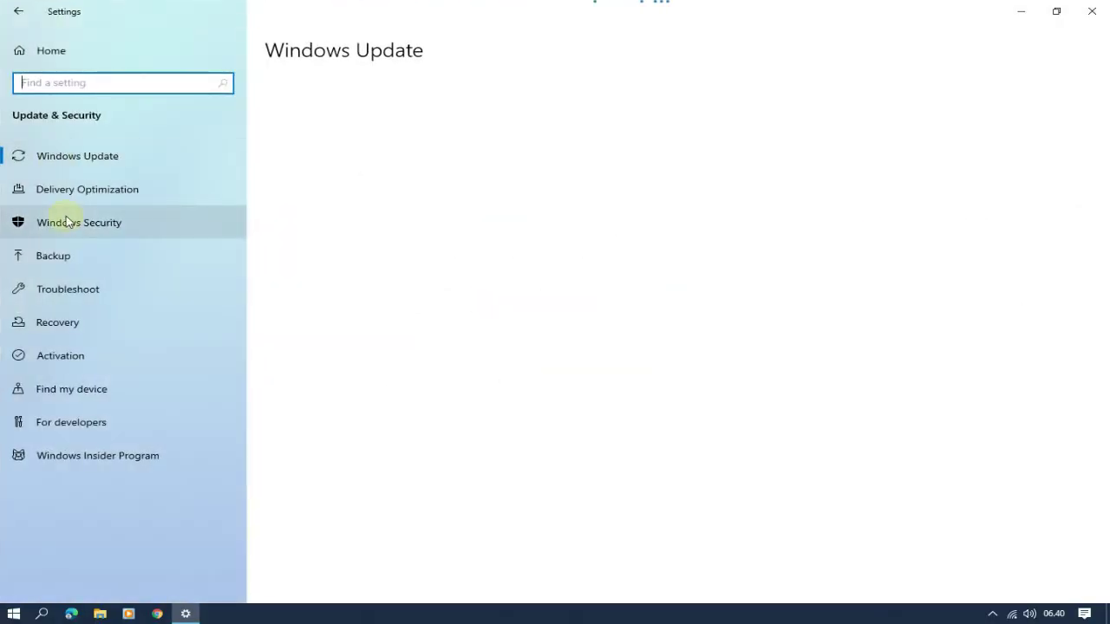
left_click(99, 224)
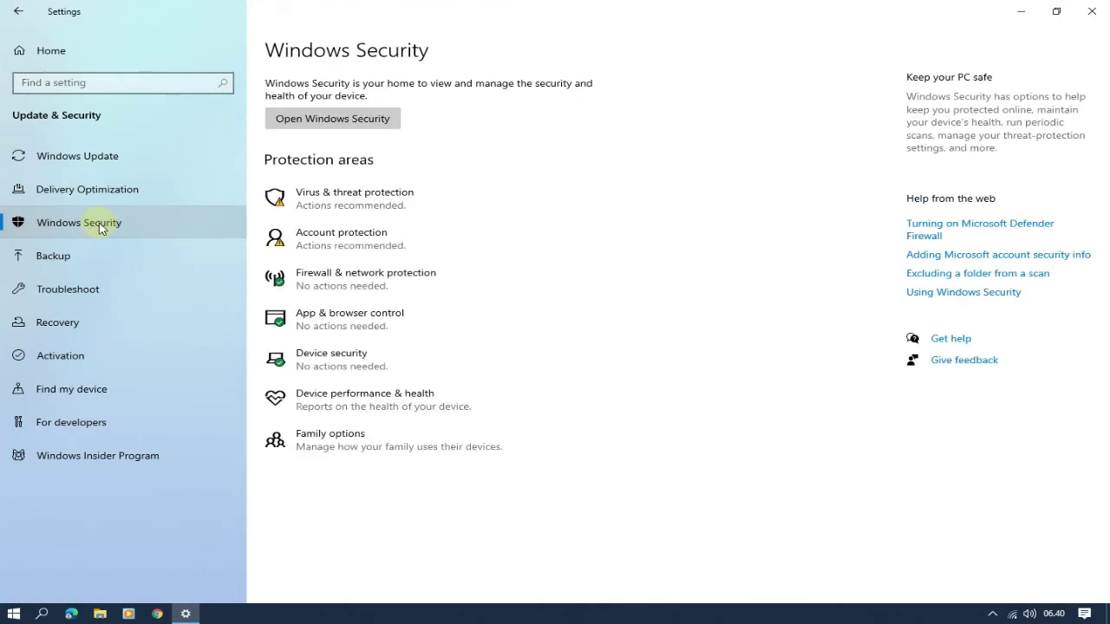
left_click(351, 201)
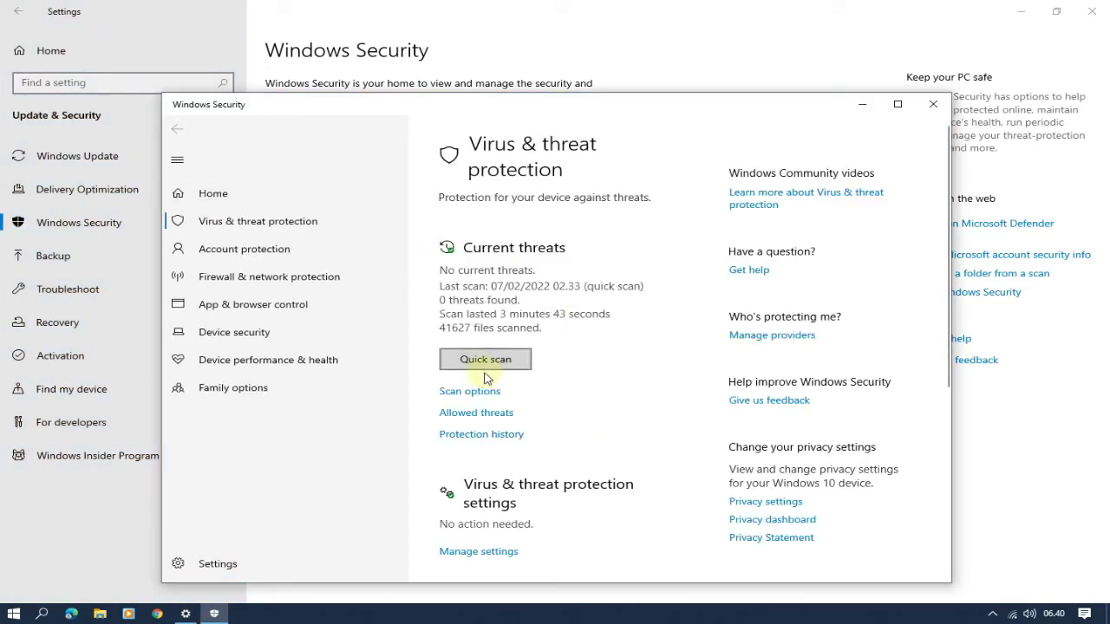
left_click(468, 414)
left_click(463, 394)
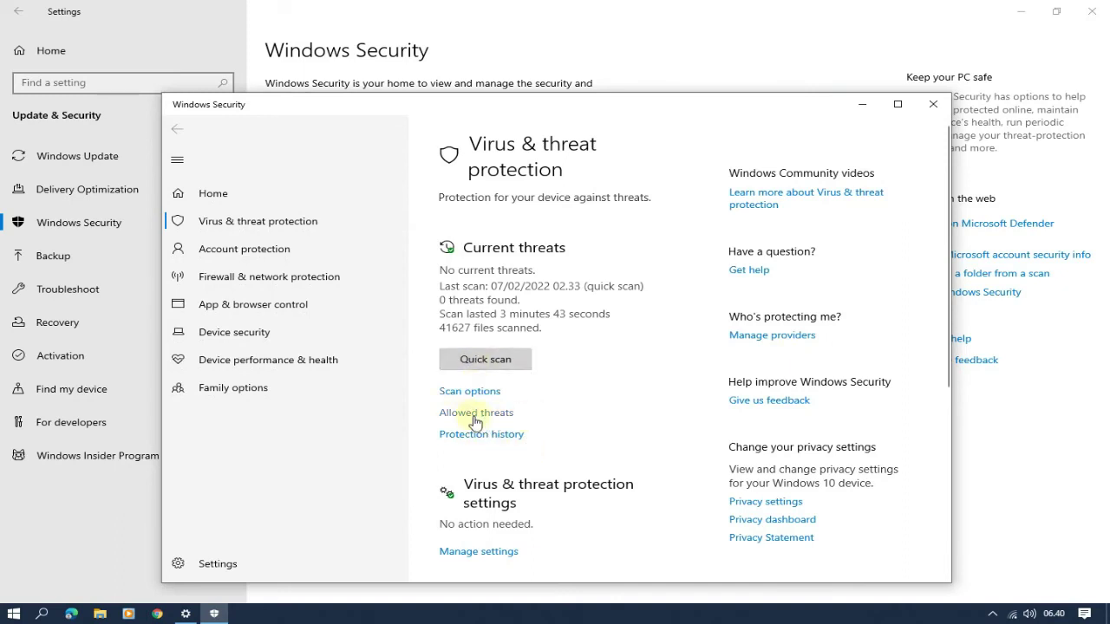
Close Windows Security, check the Windows Update page, and close Settings
left_click(933, 104)
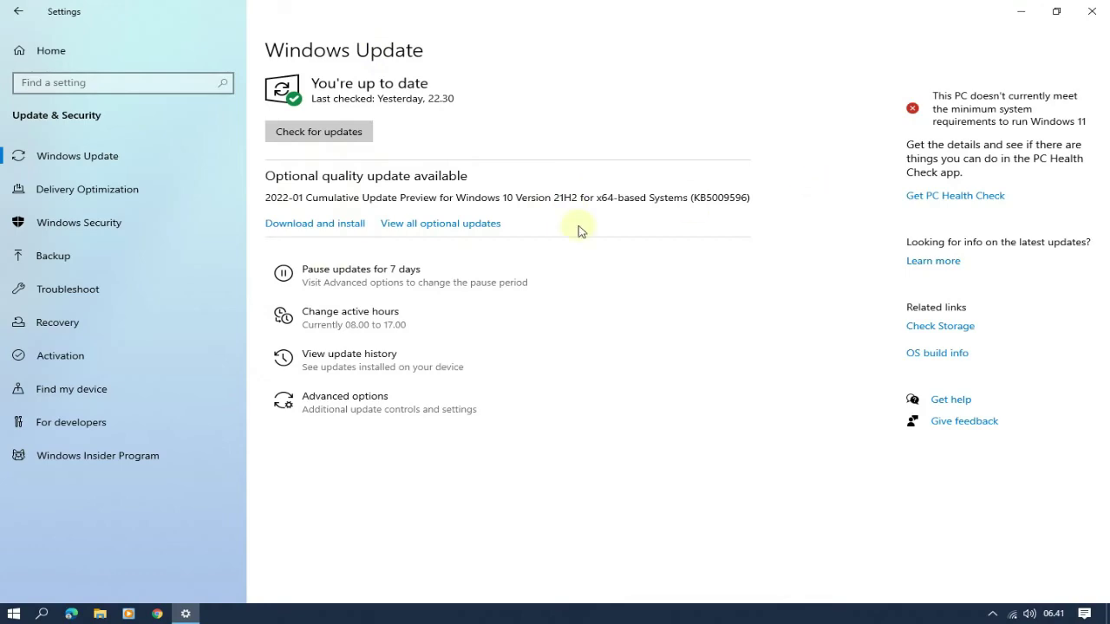
left_click(1107, 7)
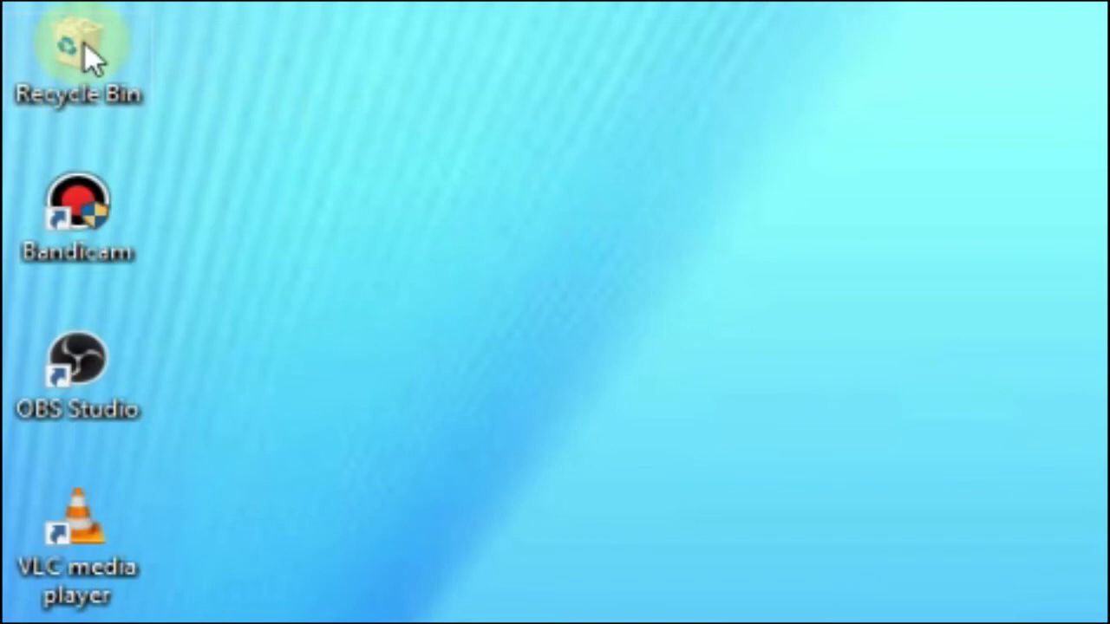
Open the Recycle Bin and permanently delete a first batch of 39 selected items
double_click(85, 43)
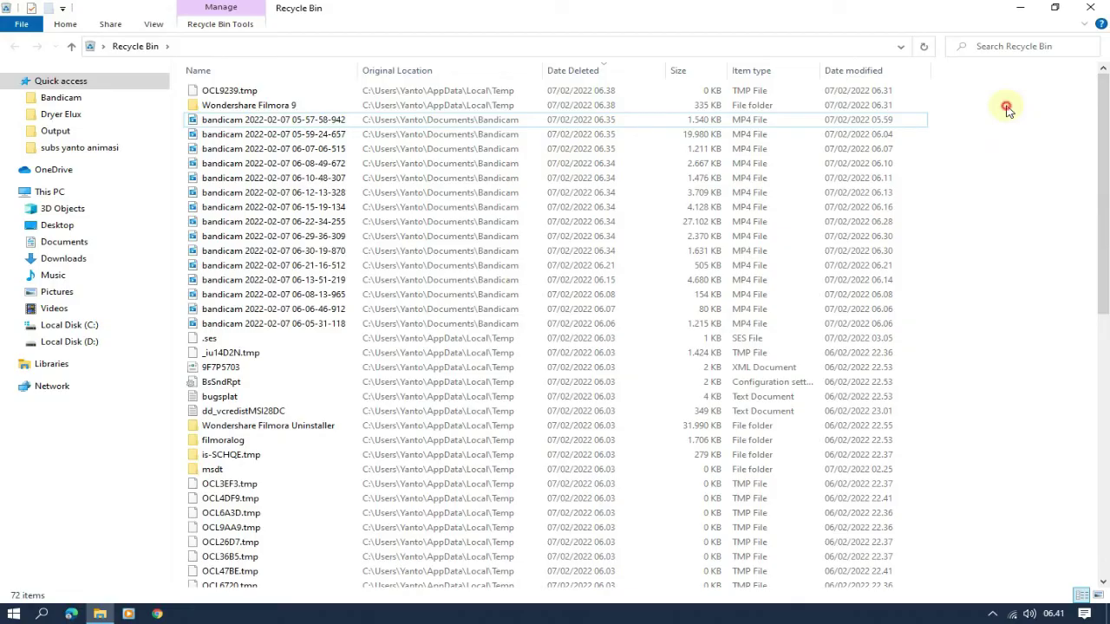
left_click_drag(1004, 104, 680, 577)
left_click_drag(558, 377, 547, 338)
left_click(620, 384)
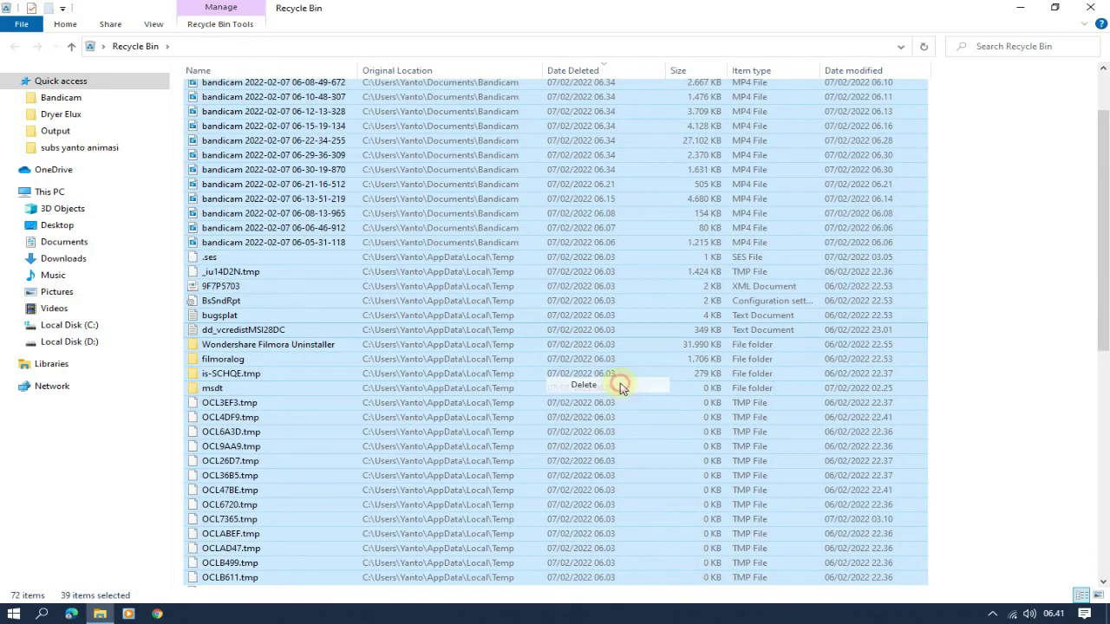
left_click(614, 321)
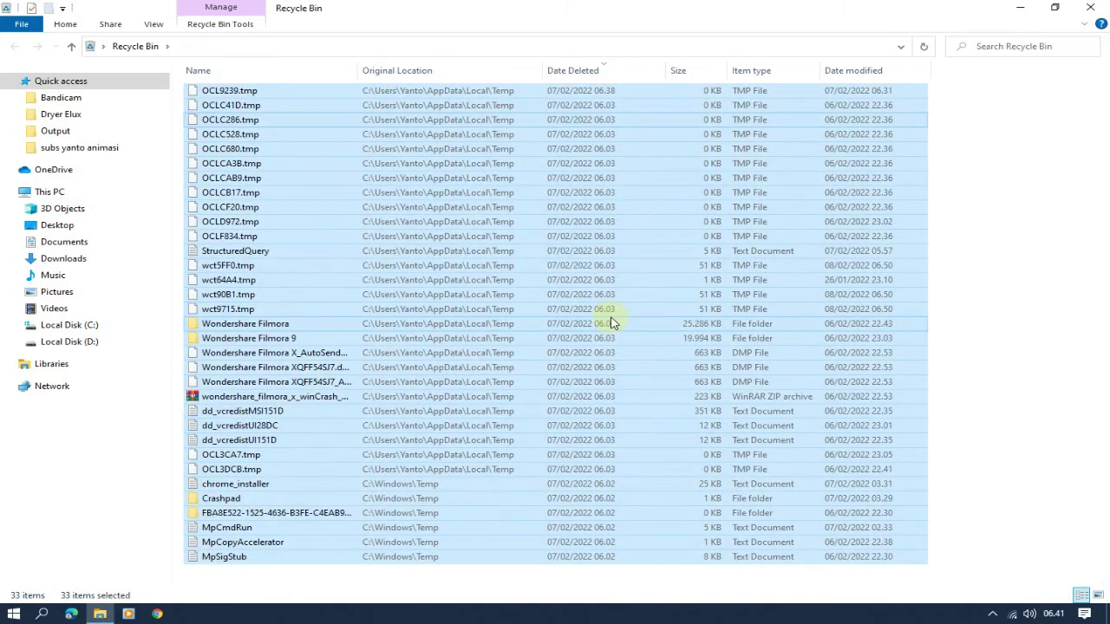
Permanently delete the remaining 33 selected items from the Recycle Bin
right_click(611, 322)
left_click(660, 370)
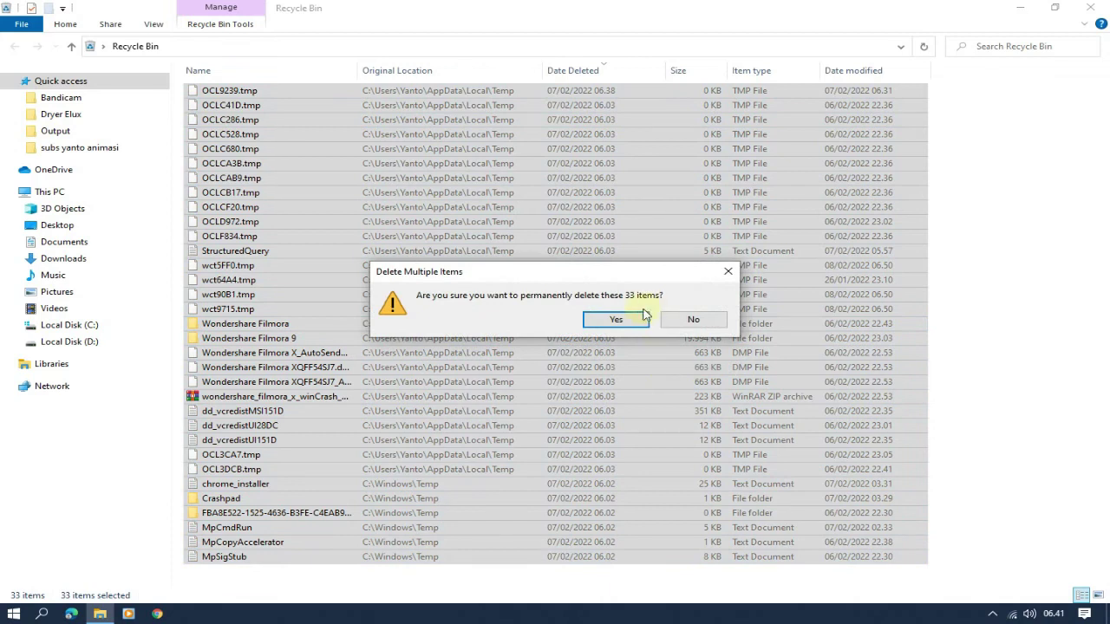
left_click(615, 320)
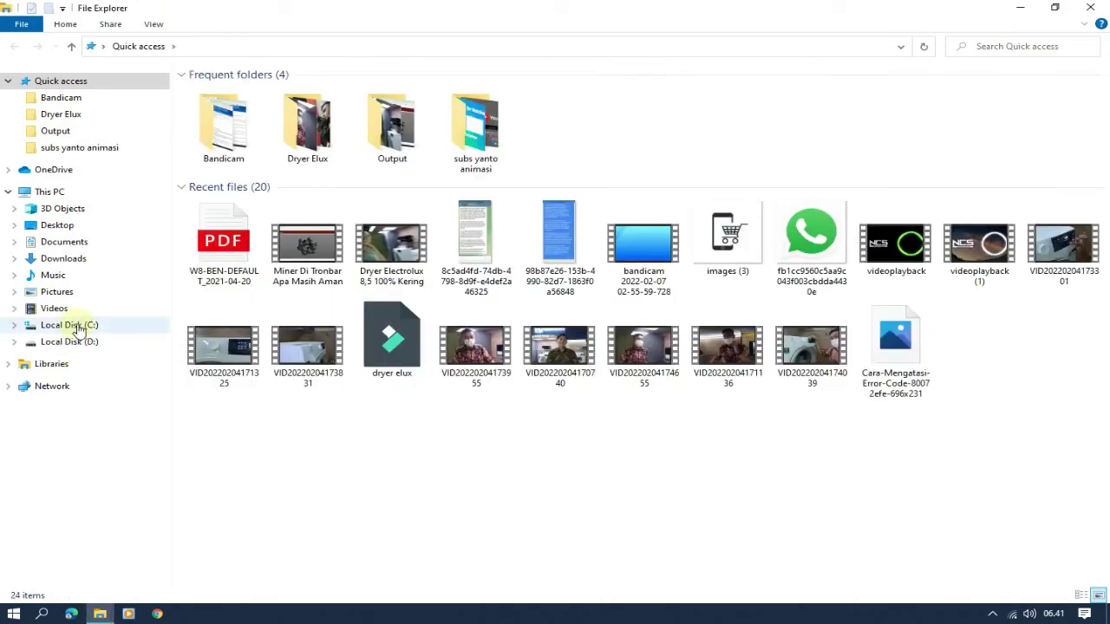
Inspect the used and free space in the properties of Local Disk (C:), and close the properties and File Explorer
left_click(77, 327)
right_click(76, 326)
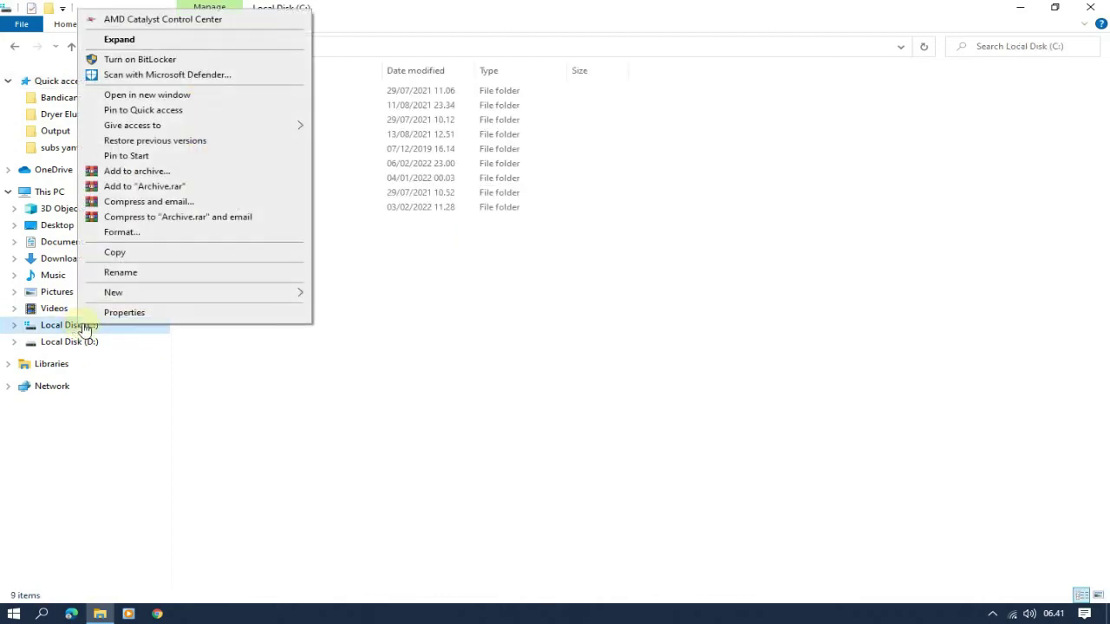
left_click(115, 313)
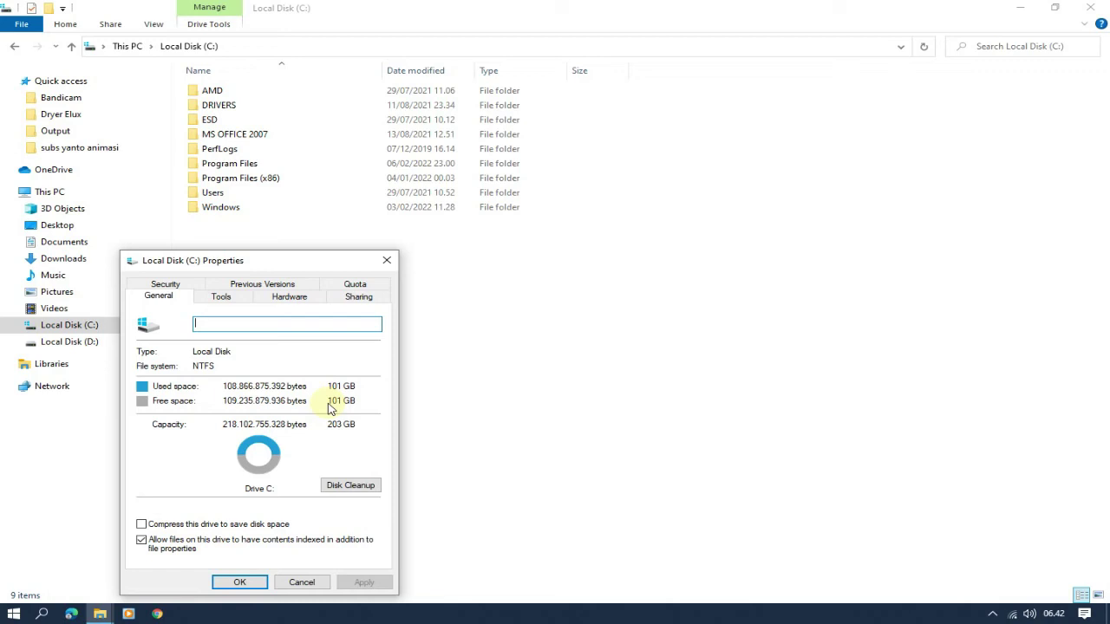
left_click(393, 260)
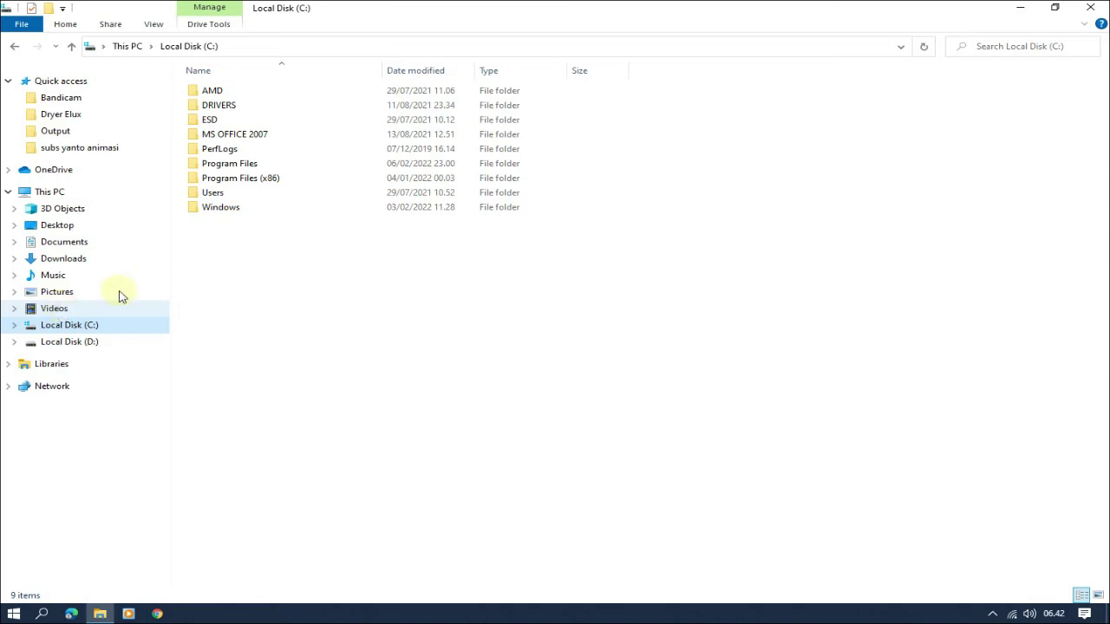
left_click(1093, 7)
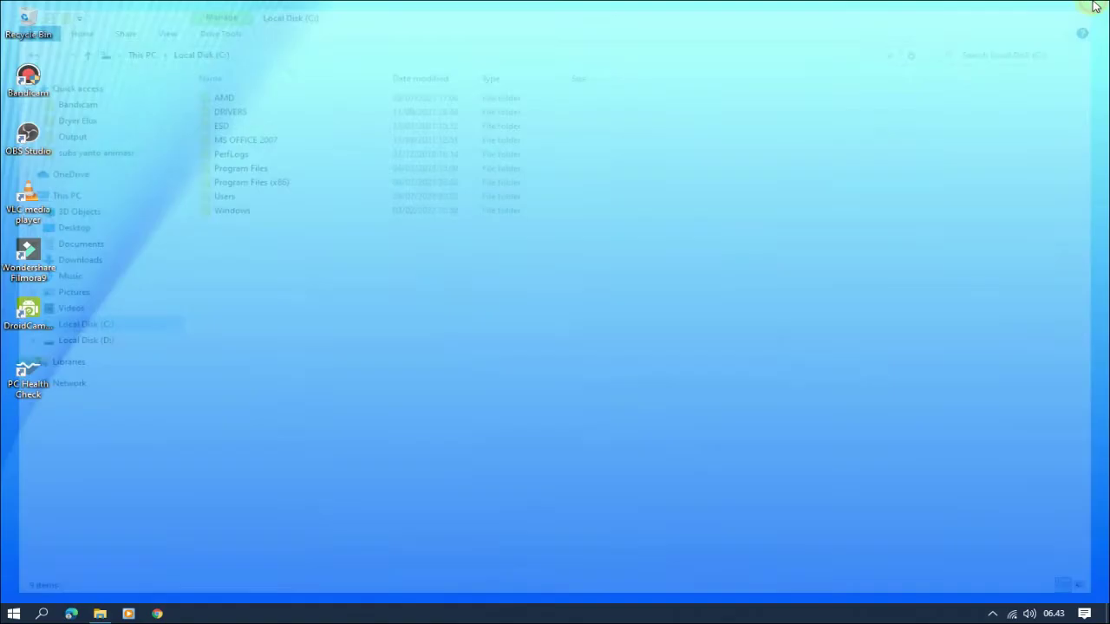
right_click(228, 55)
left_click(247, 126)
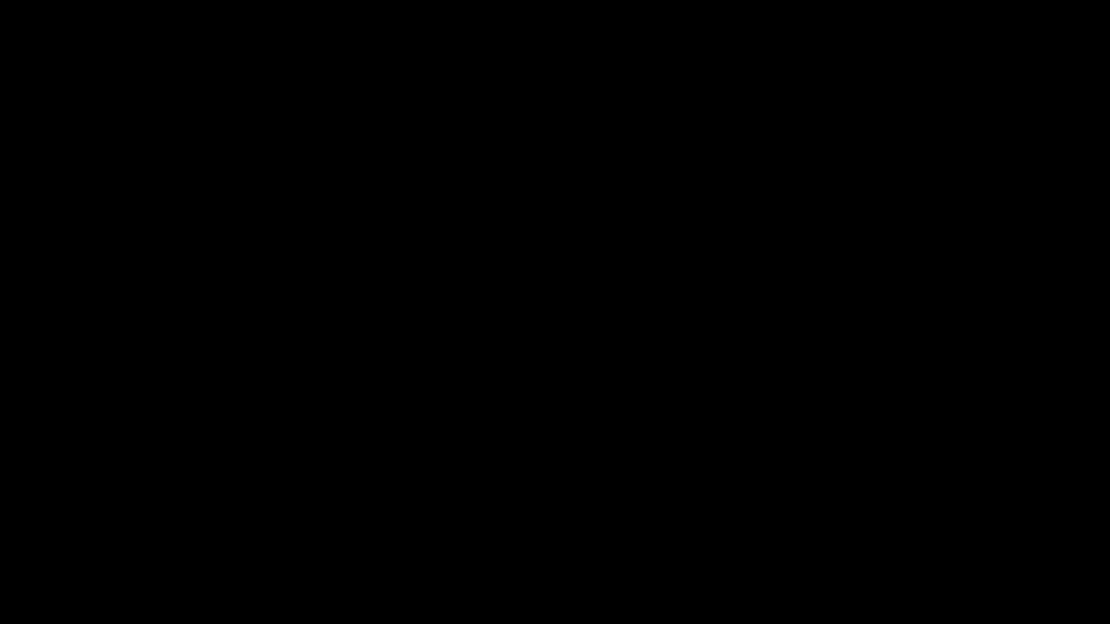
Open the Optimize Drives tool from the properties of Local Disk (C:)
right_click(255, 425)
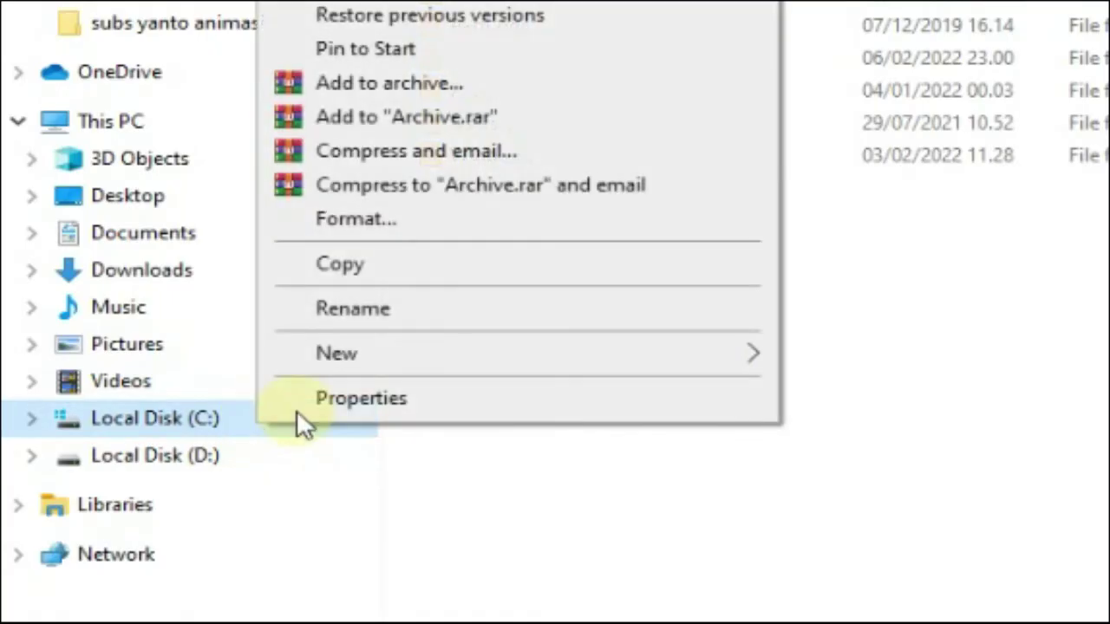
left_click(343, 399)
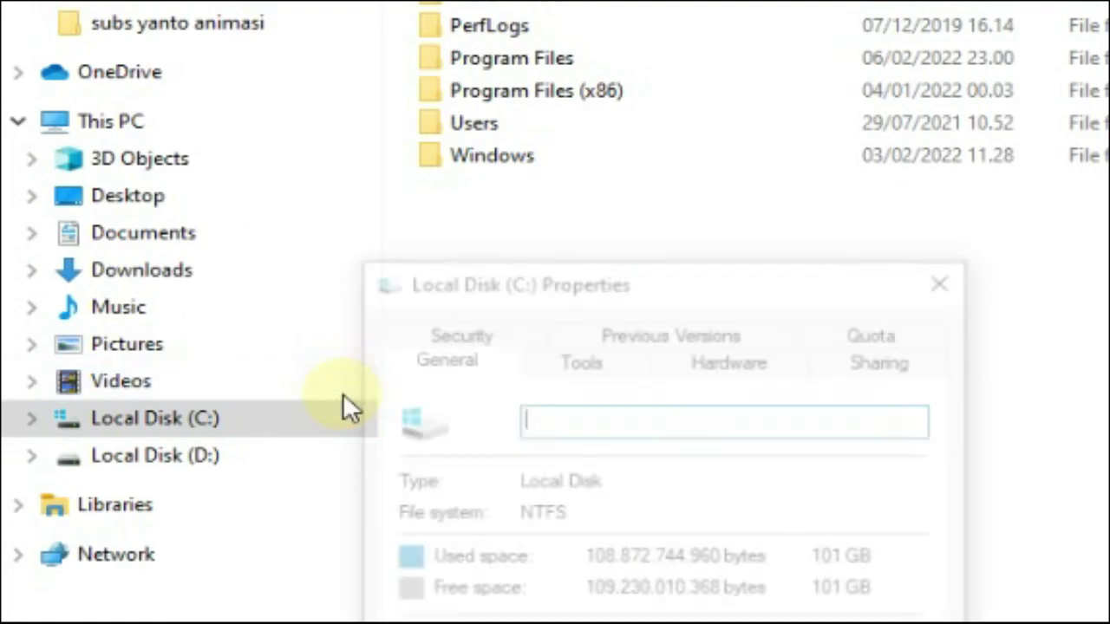
left_click(260, 296)
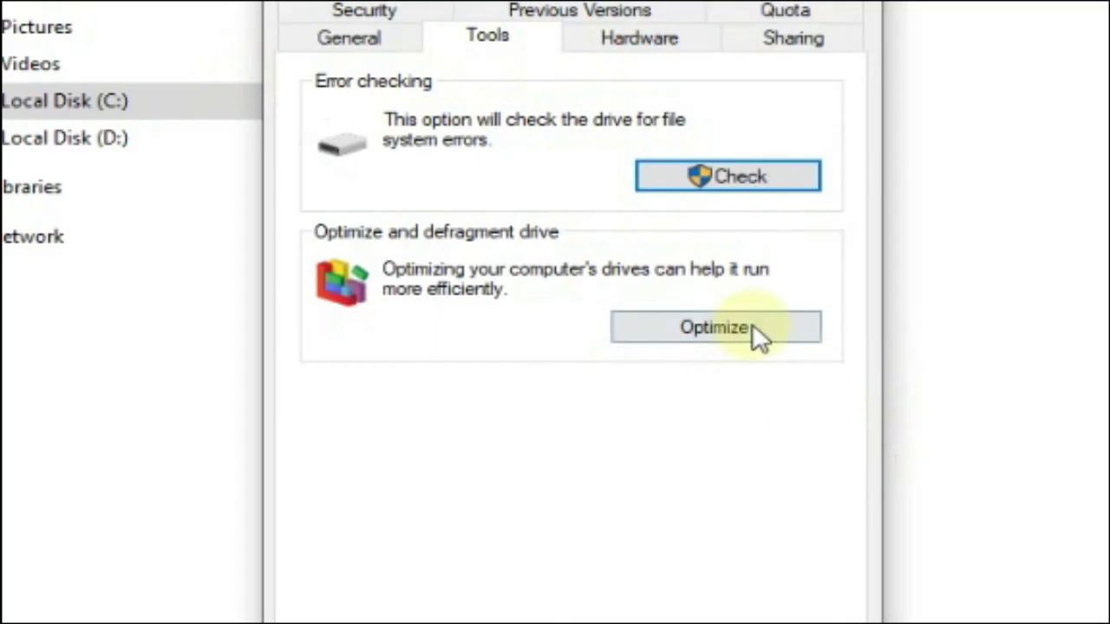
left_click(751, 328)
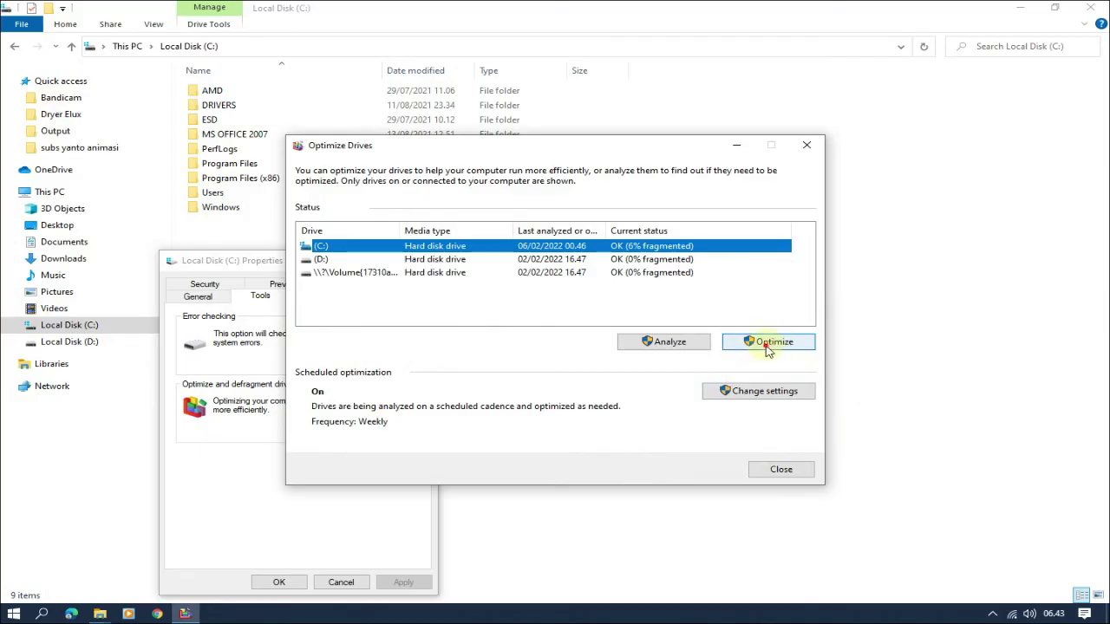
Start optimizing drive C:, stop the run, and close Optimize Drives and the drive's properties
left_click(751, 346)
key("Escape")
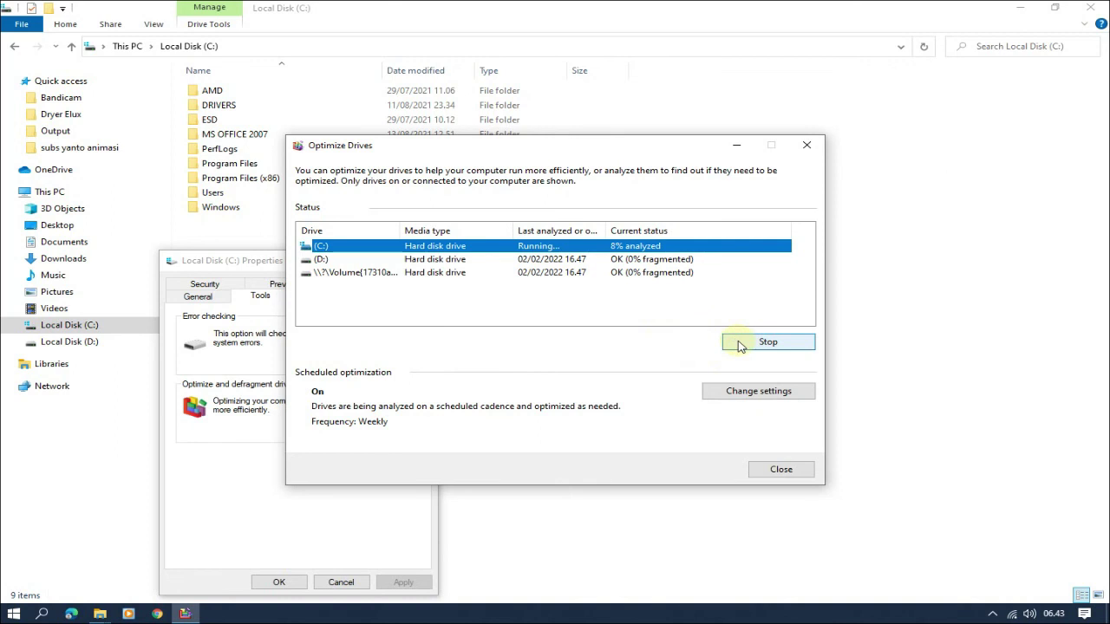
left_click(738, 343)
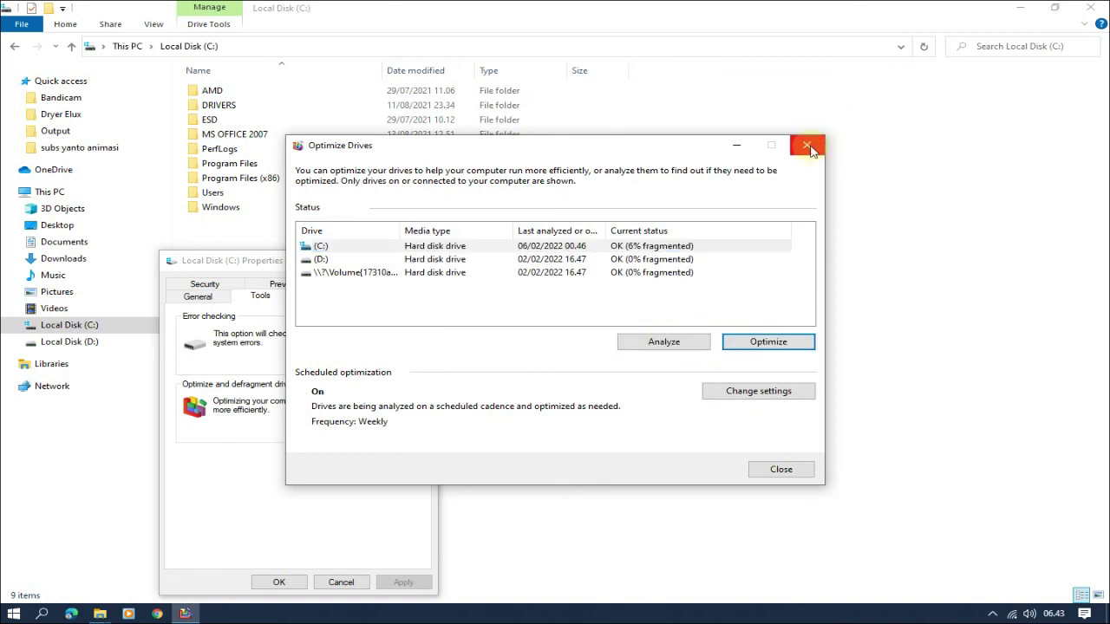
left_click(811, 149)
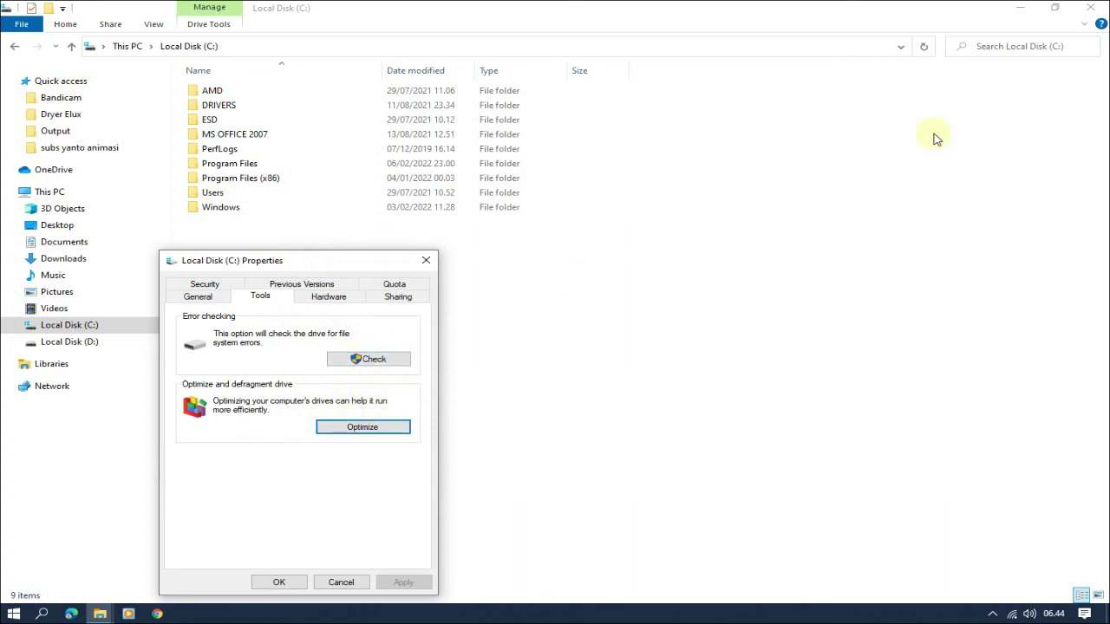
left_click(426, 260)
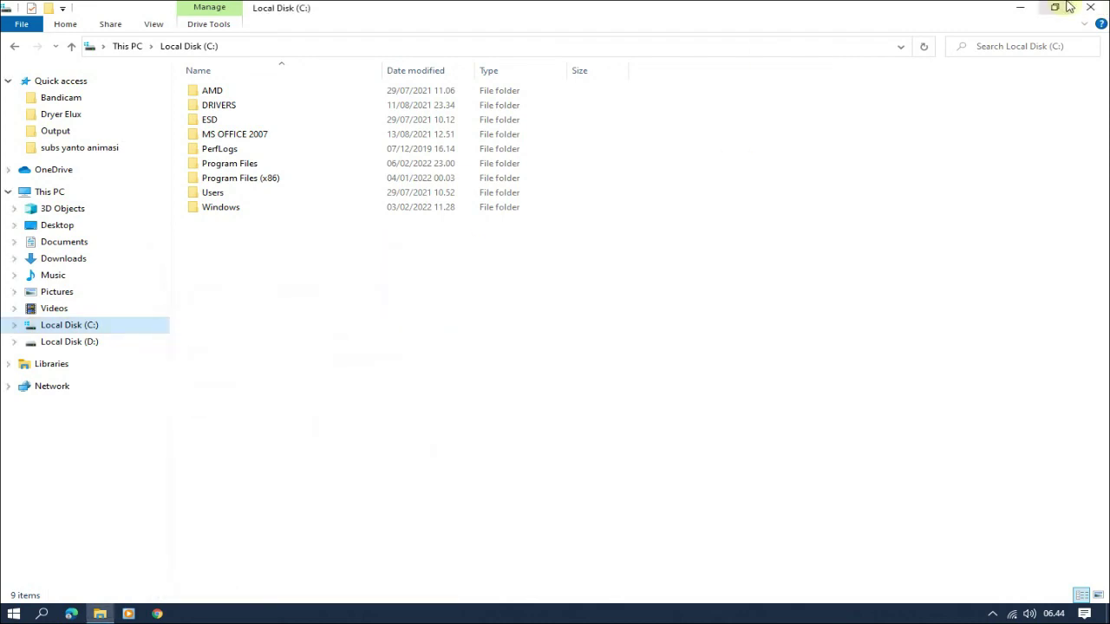